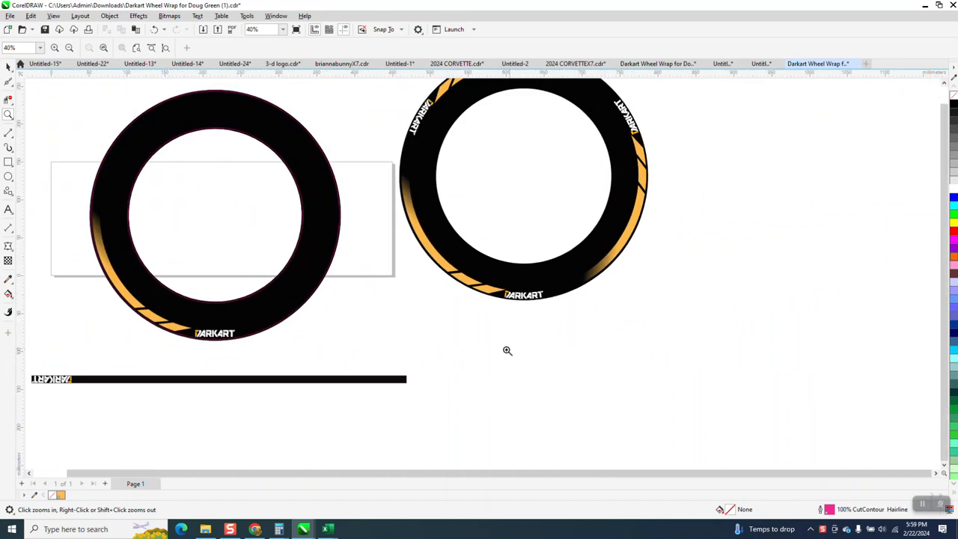
{"action": "scroll", "coordinate": [351, 374], "scroll_direction": "down", "scroll_amount": 1}
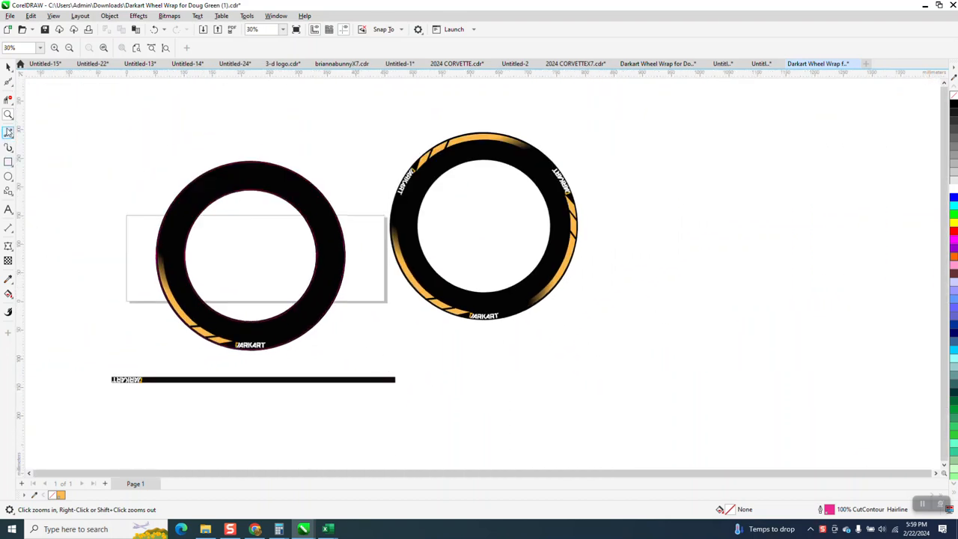
Move the finished wheel artwork with three DARKART logos farther right, away from the single-logo wheel.
{"action": "left_click", "coordinate": [8, 67]}
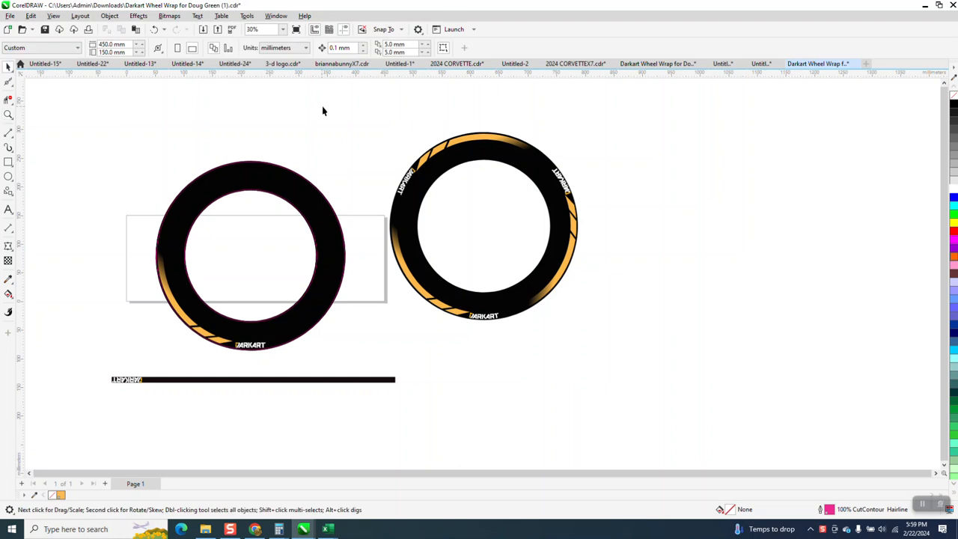
{"action": "left_click", "coordinate": [481, 144]}
{"action": "left_click_drag", "start_coordinate": [481, 144], "coordinate": [571, 138]}
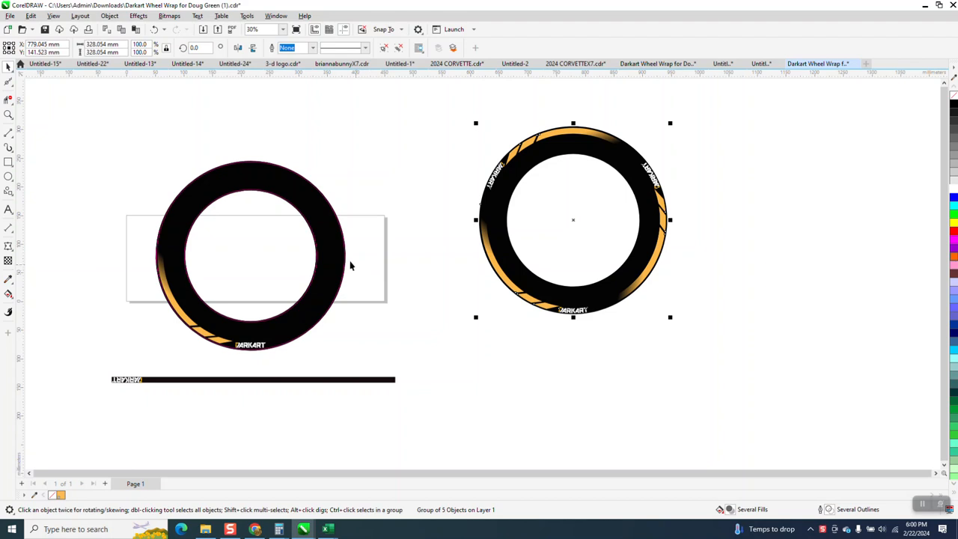
Set the document's duplicate distance to 0 mm both horizontally and vertically.
{"action": "left_click", "coordinate": [383, 172]}
{"action": "left_click", "coordinate": [409, 44]}
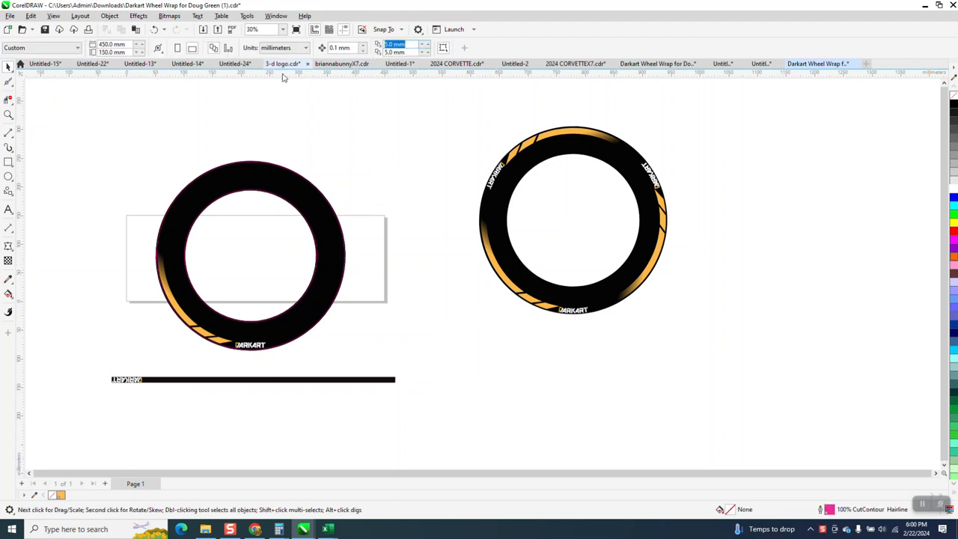
{"action": "type", "text": "0"}
{"action": "left_click", "coordinate": [408, 52]}
{"action": "type", "text": "0"}
{"action": "key", "text": "Return"}
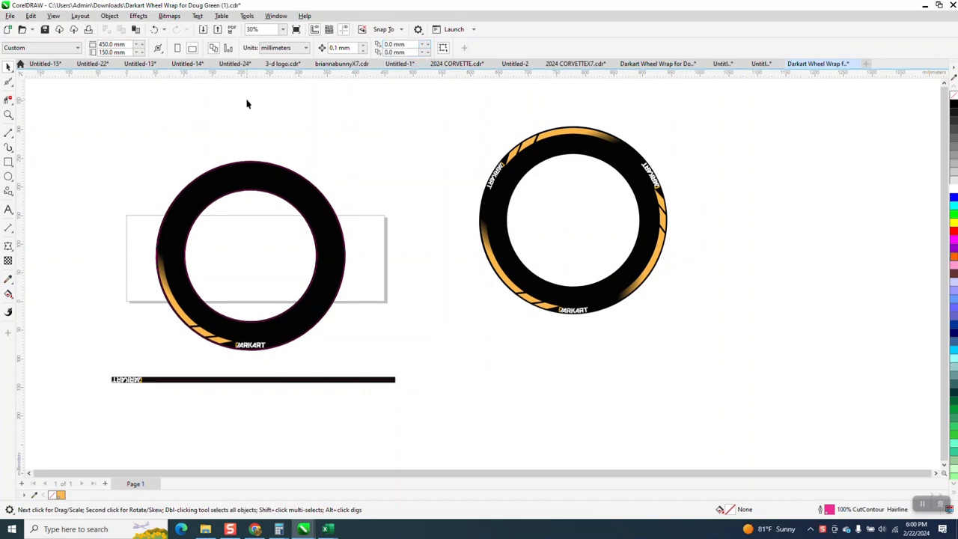
Switch the drawing units to inches and set the nudge distance to 13 inches.
{"action": "left_click", "coordinate": [305, 48]}
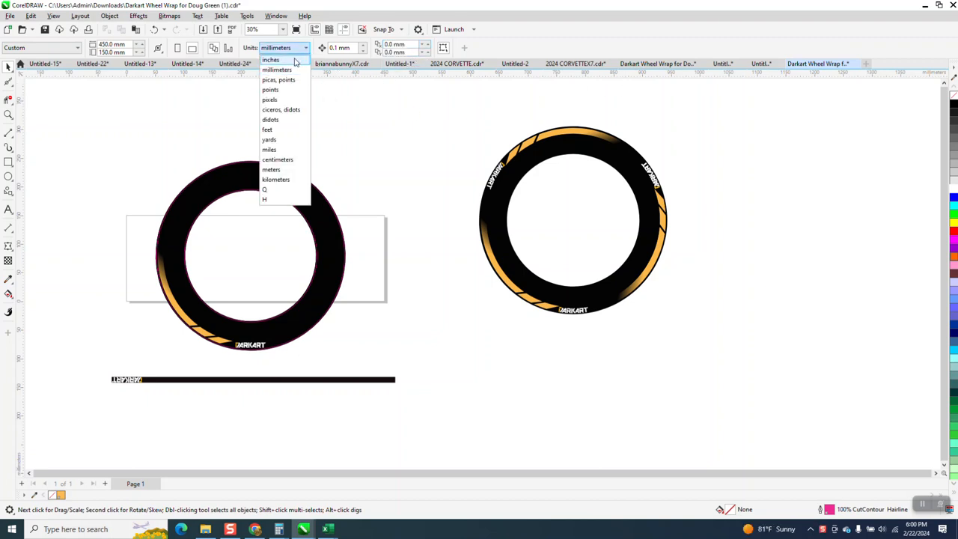
{"action": "left_click", "coordinate": [270, 60]}
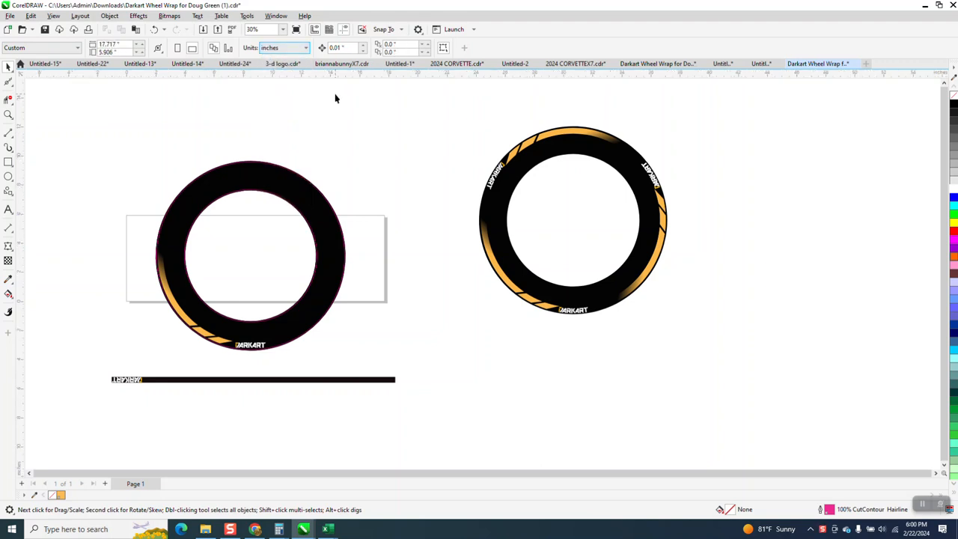
{"action": "left_click", "coordinate": [307, 188]}
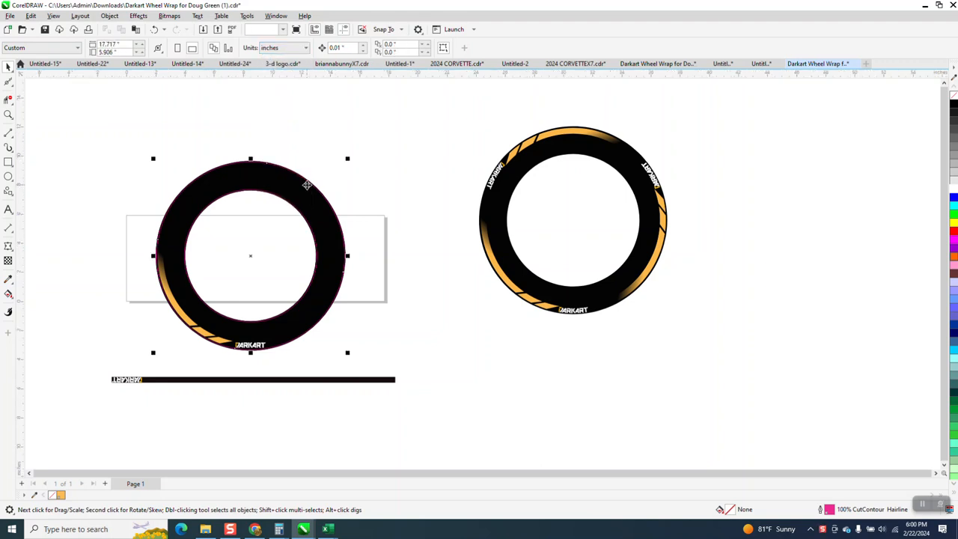
{"action": "left_click", "coordinate": [273, 120]}
{"action": "left_click_drag", "start_coordinate": [347, 48], "coordinate": [317, 63]}
{"action": "type", "text": "13"}
{"action": "key", "text": "Return"}
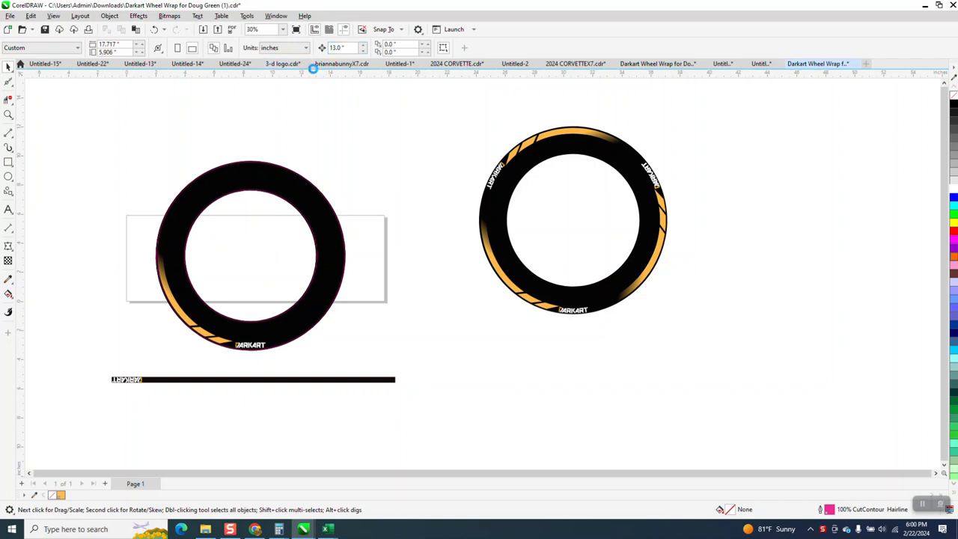
Separate the single-logo wheel's stacked outer circles in 13-inch nudges: one black circle left, one right, and the pink cut-contour circle two nudges right.
{"action": "left_click", "coordinate": [323, 196]}
{"action": "key", "text": "Left"}
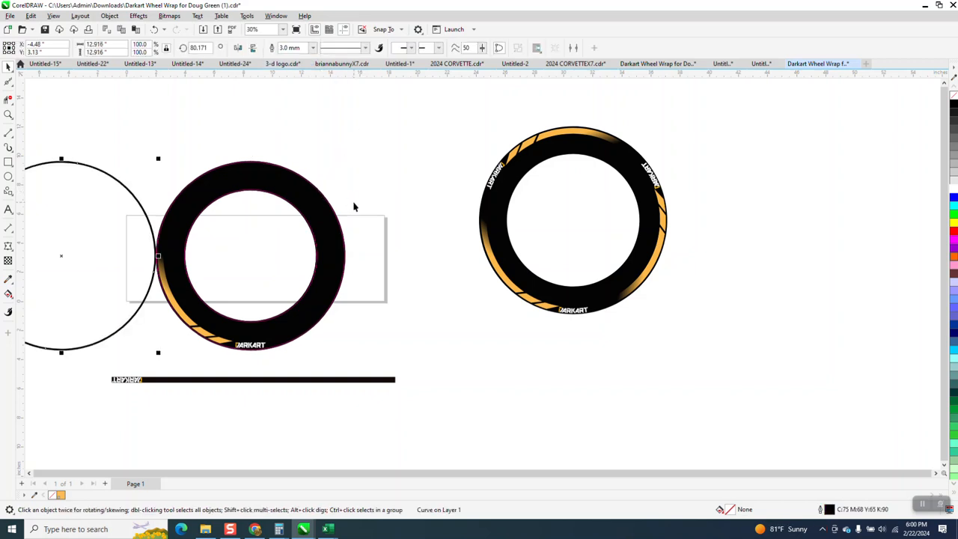
{"action": "scroll", "coordinate": [377, 236], "scroll_direction": "down", "scroll_amount": 1}
{"action": "key", "text": "Right"}
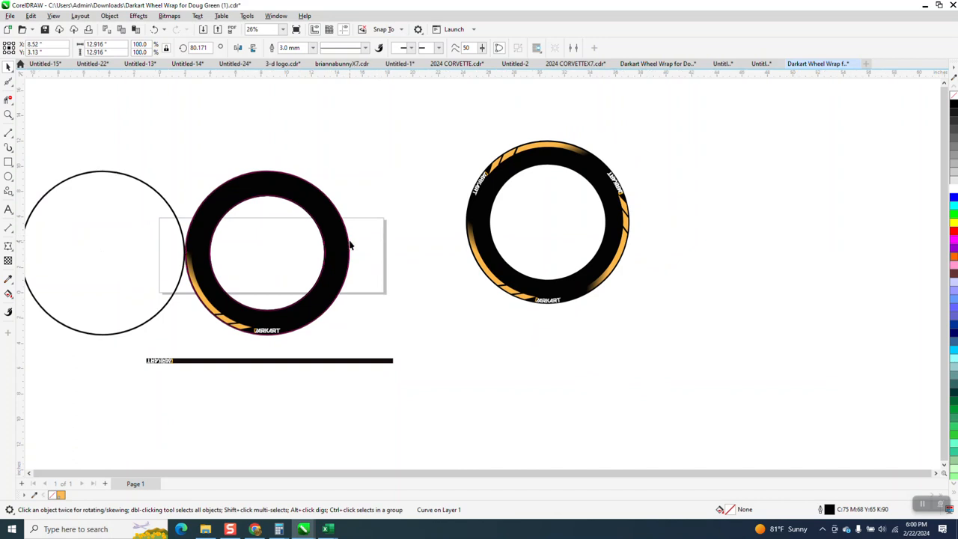
{"action": "key", "text": "Right"}
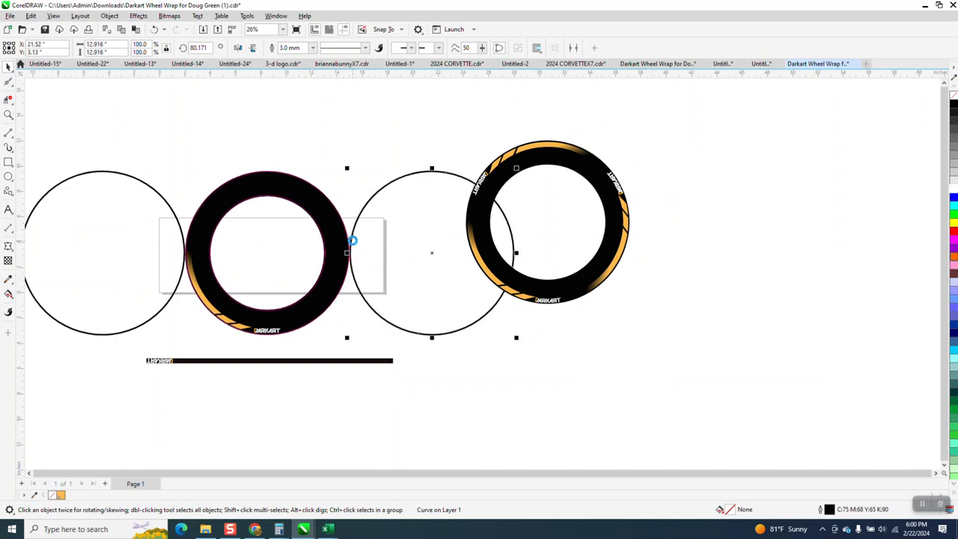
{"action": "left_click", "coordinate": [339, 214]}
{"action": "key", "text": "Right"}
{"action": "key", "text": "Right"}
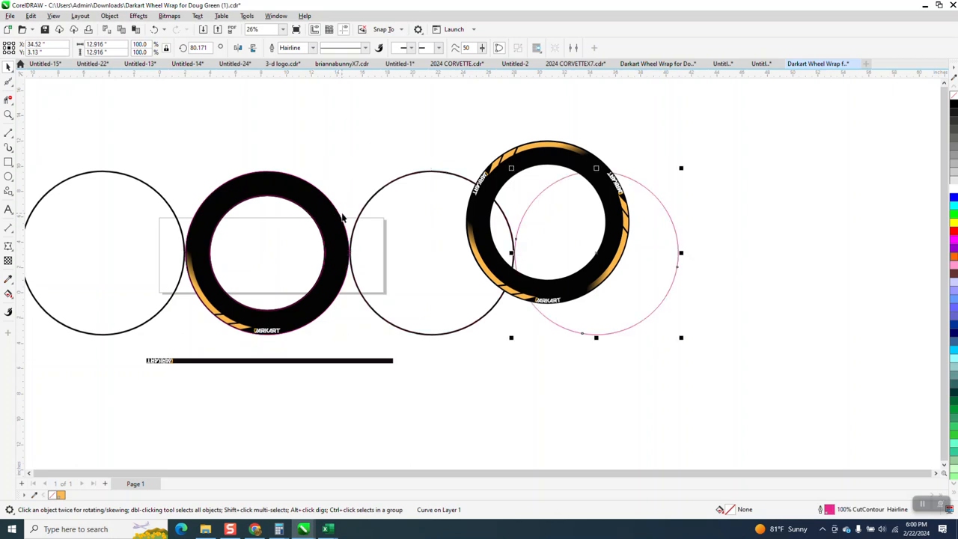
Delete the two black-outlined circles on either side of the single-logo wheel.
{"action": "scroll", "coordinate": [352, 209], "scroll_direction": "down", "scroll_amount": 1}
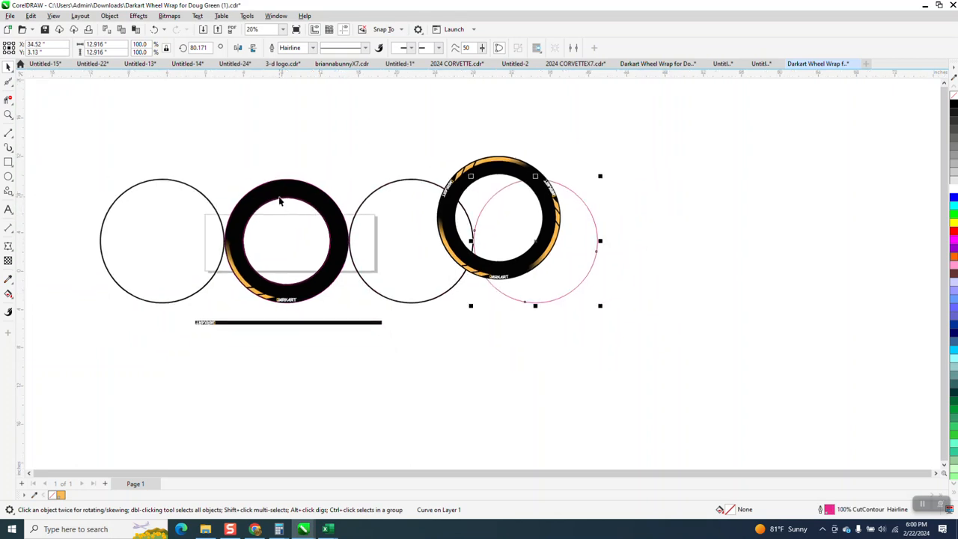
{"action": "left_click", "coordinate": [177, 186]}
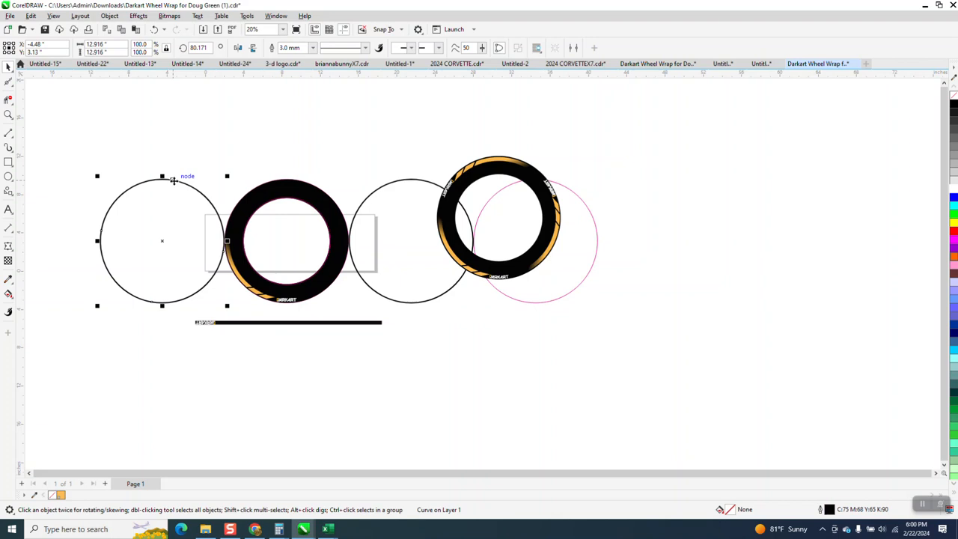
{"action": "key", "text": "Delete"}
{"action": "left_click", "coordinate": [379, 192]}
{"action": "key", "text": "Delete"}
Shift the whole single-logo wheel 13 inches left and bring the pink cut-contour circle to the center of the page.
{"action": "mouse_move", "coordinate": [373, 147]}
{"action": "left_mouse_down"}
{"action": "mouse_move", "coordinate": [270, 316]}
{"action": "mouse_move", "coordinate": [189, 312]}
{"action": "left_mouse_up"}
{"action": "key", "text": "Left"}
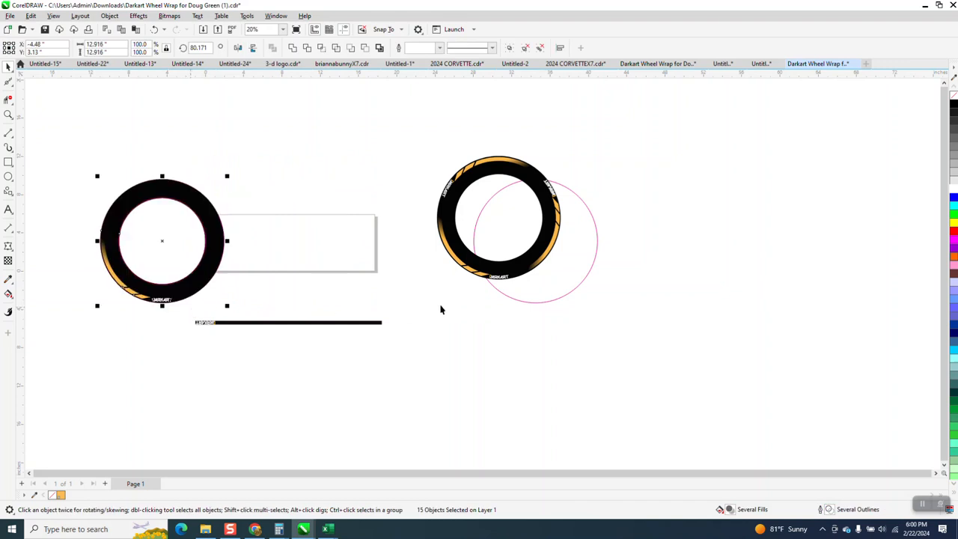
{"action": "left_click", "coordinate": [525, 301]}
{"action": "key", "text": "Left"}
{"action": "key", "text": "Left"}
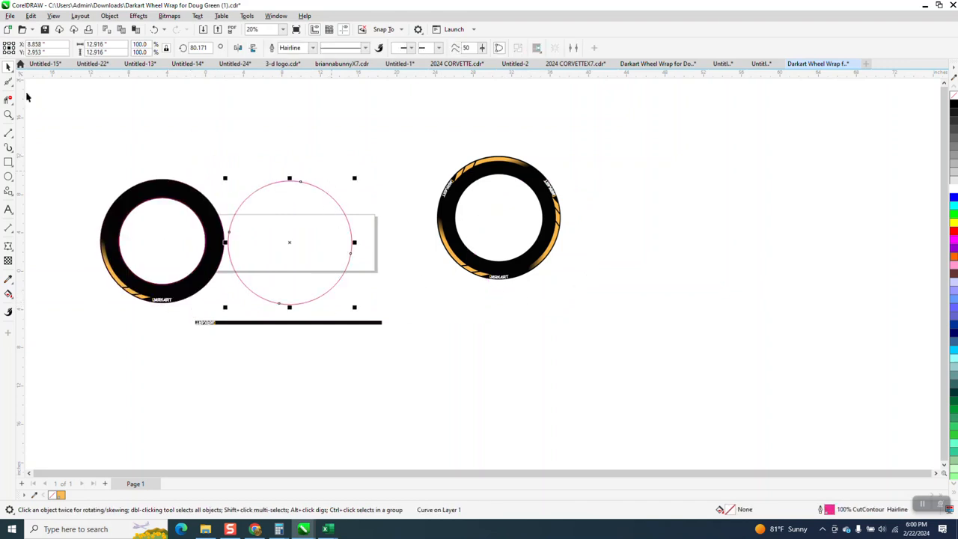
Set the page size to 24 by 24 inches.
{"action": "left_click", "coordinate": [114, 97]}
{"action": "left_click_drag", "start_coordinate": [126, 44], "coordinate": [38, 47]}
{"action": "type", "text": "2"}
{"action": "left_click_drag", "start_coordinate": [124, 53], "coordinate": [105, 52]}
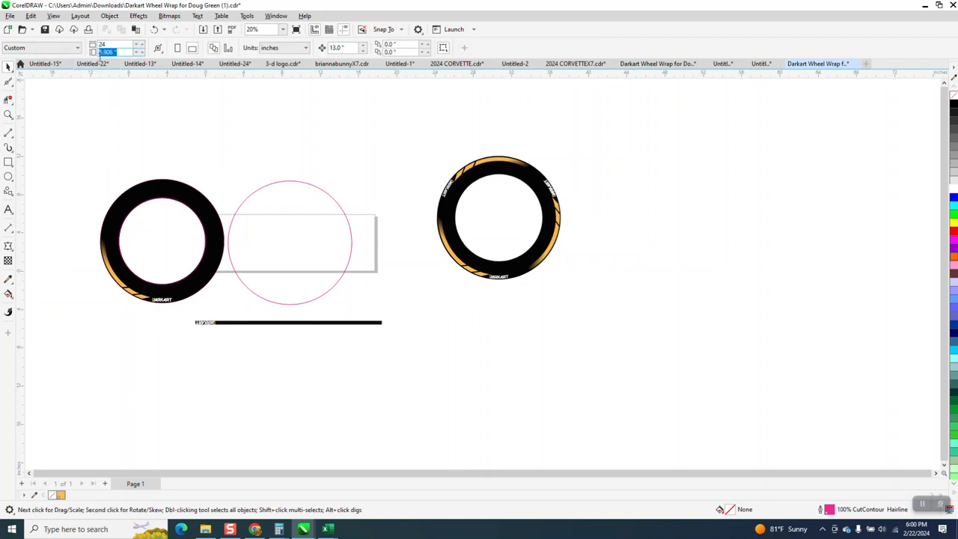
{"action": "type", "text": "24"}
{"action": "key", "text": "Return"}
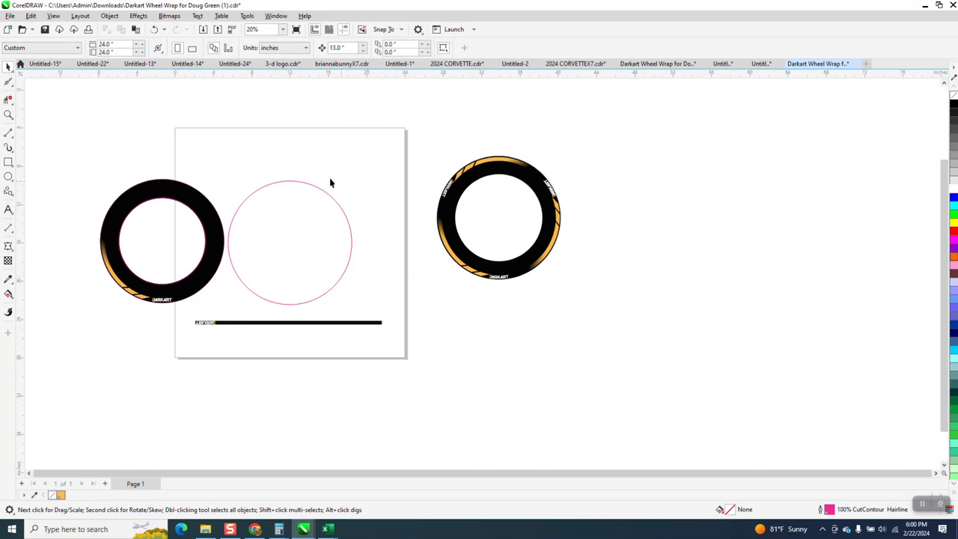
Color the cut-contour circle's outline red and move the black DARKART strip to the right.
{"action": "left_click", "coordinate": [285, 183]}
{"action": "right_click", "coordinate": [954, 232]}
{"action": "left_click_drag", "start_coordinate": [264, 326], "coordinate": [340, 330]}
Ungroup the black DARKART strip and move its lettering just below the bar.
{"action": "left_click", "coordinate": [9, 114]}
{"action": "left_click_drag", "start_coordinate": [252, 314], "coordinate": [341, 358]}
{"action": "left_click", "coordinate": [8, 66]}
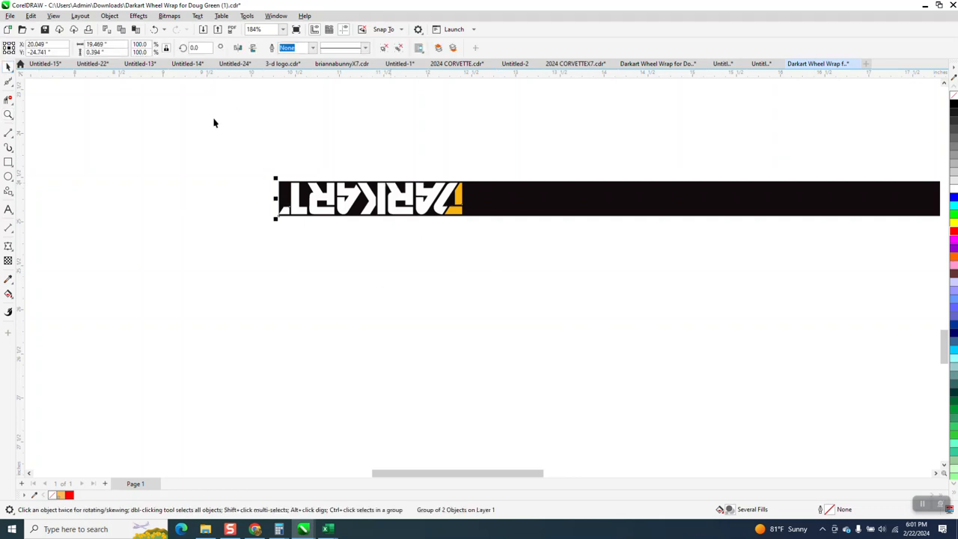
{"action": "left_click", "coordinate": [110, 15]}
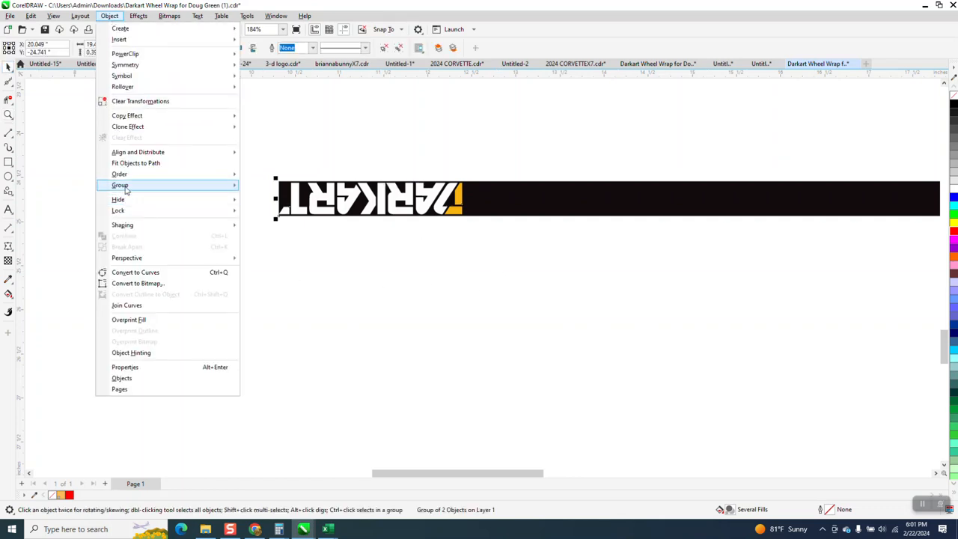
{"action": "mouse_move", "coordinate": [152, 186]}
{"action": "left_click", "coordinate": [263, 198]}
{"action": "left_click_drag", "start_coordinate": [262, 163], "coordinate": [484, 245]}
{"action": "left_click_drag", "start_coordinate": [368, 211], "coordinate": [366, 288]}
Draw a rectangle about 8.45 by 3.15 inches around the lettering, fill it red and send it behind the lettering and bar.
{"action": "scroll", "coordinate": [411, 389], "scroll_direction": "down", "scroll_amount": 3}
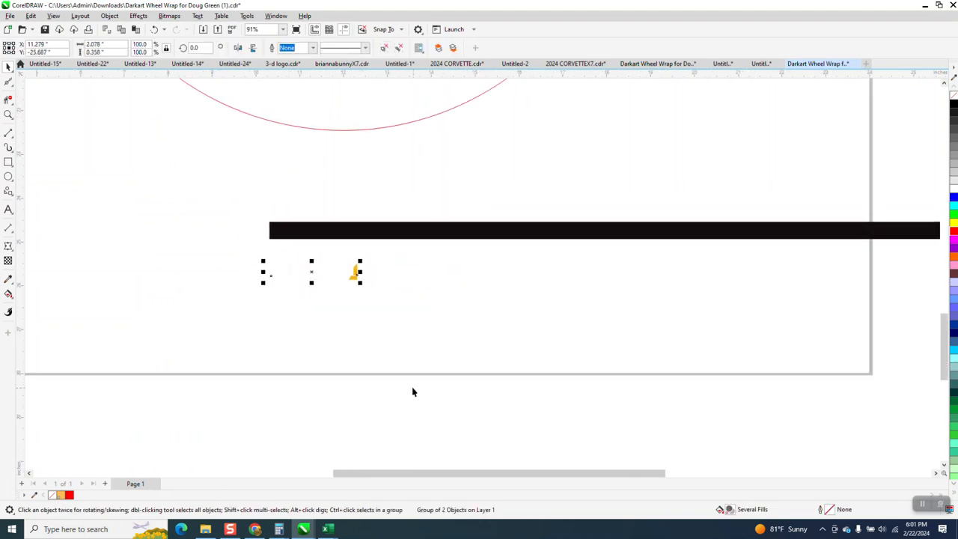
{"action": "scroll", "coordinate": [370, 375], "scroll_direction": "down", "scroll_amount": 1}
{"action": "scroll", "coordinate": [369, 375], "scroll_direction": "down", "scroll_amount": 1}
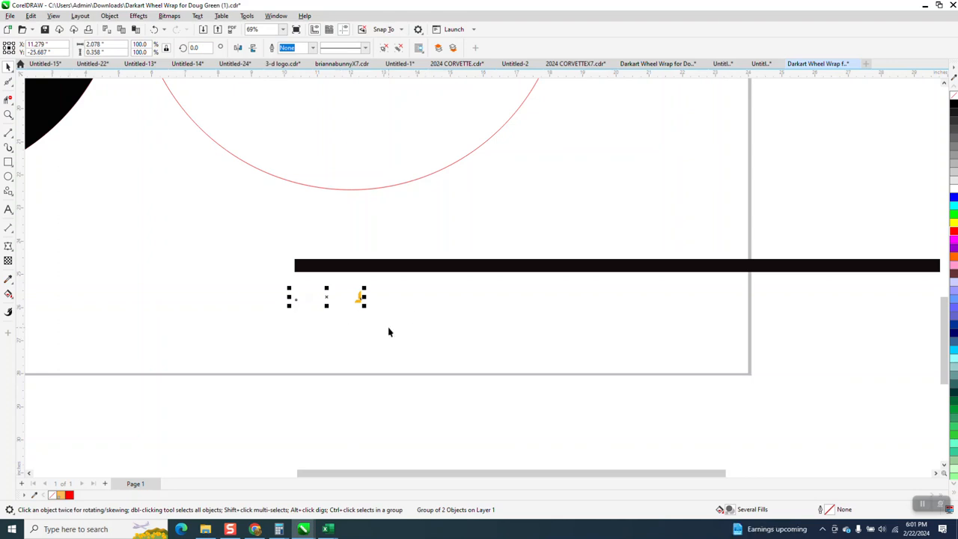
{"action": "scroll", "coordinate": [387, 330], "scroll_direction": "down", "scroll_amount": 1}
{"action": "left_click", "coordinate": [8, 162]}
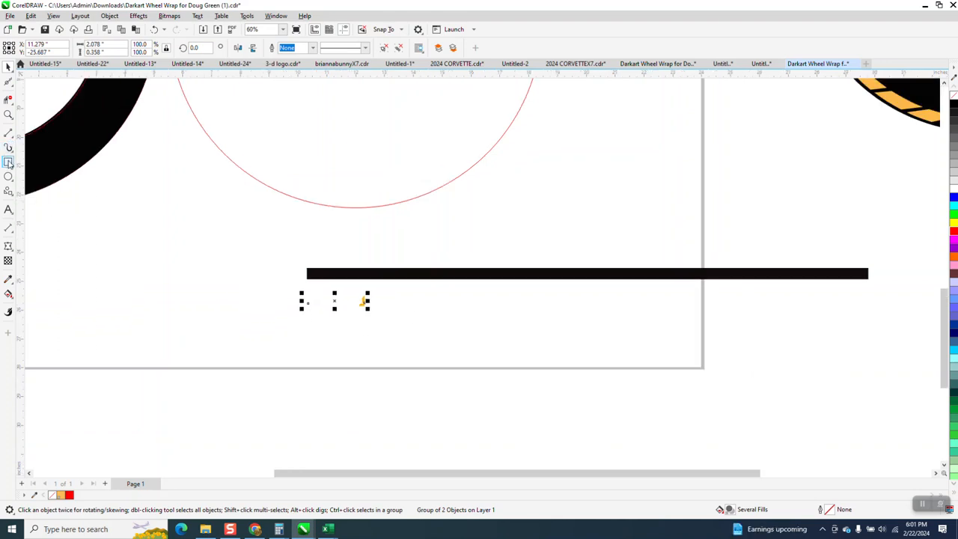
{"action": "left_click_drag", "start_coordinate": [232, 259], "coordinate": [480, 352]}
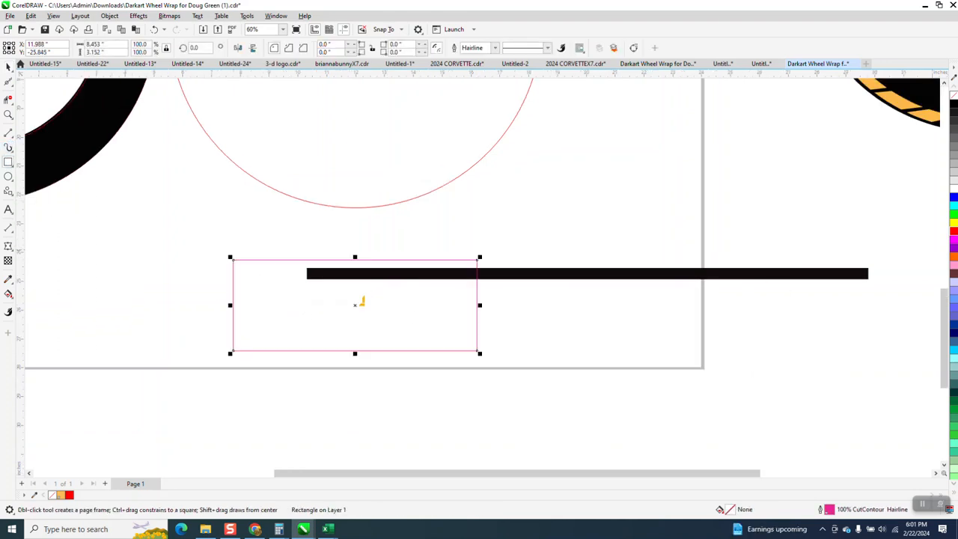
{"action": "left_click", "coordinate": [953, 232]}
{"action": "left_click", "coordinate": [110, 16]}
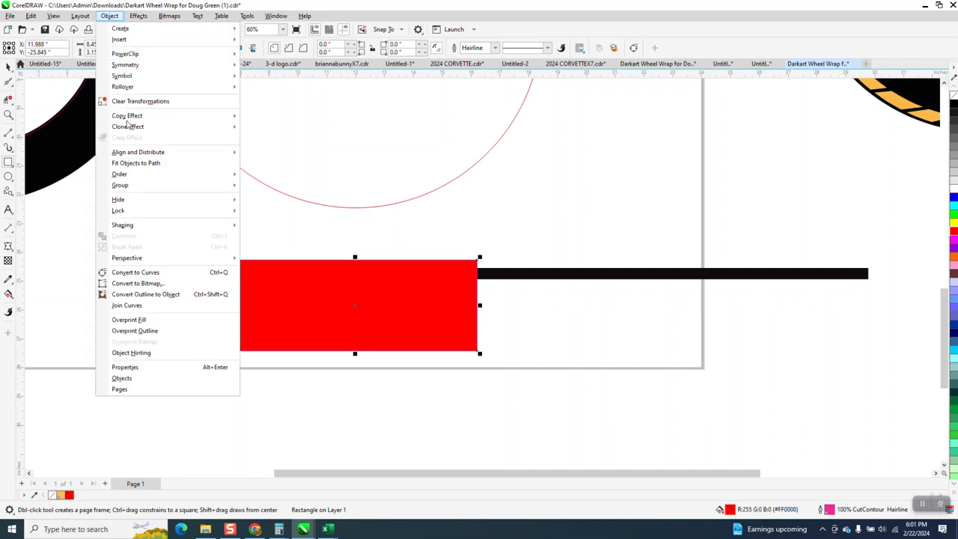
{"action": "mouse_move", "coordinate": [143, 174]}
{"action": "left_click", "coordinate": [282, 188]}
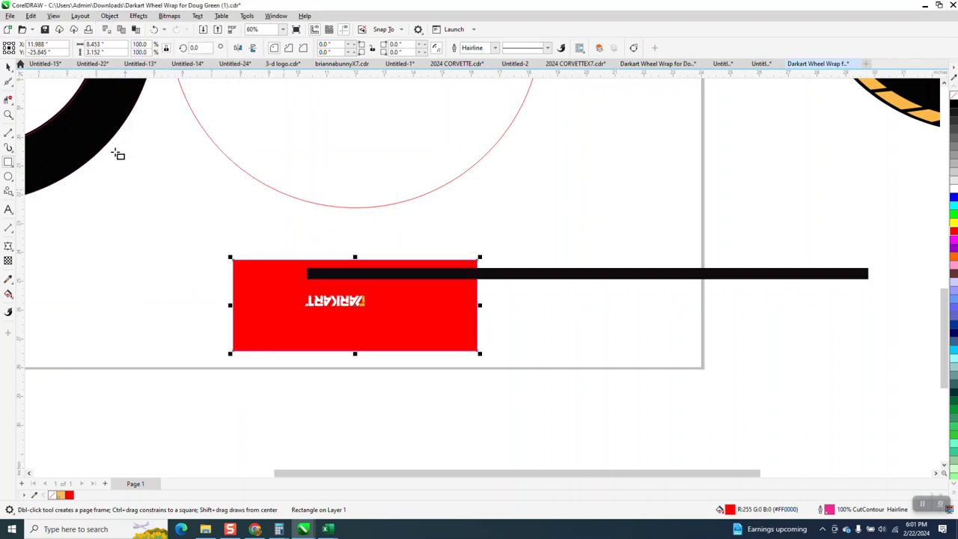
Mirror the DARKART lettering both vertically and horizontally so it reads upright.
{"action": "left_click", "coordinate": [9, 67]}
{"action": "left_click_drag", "start_coordinate": [271, 258], "coordinate": [387, 329]}
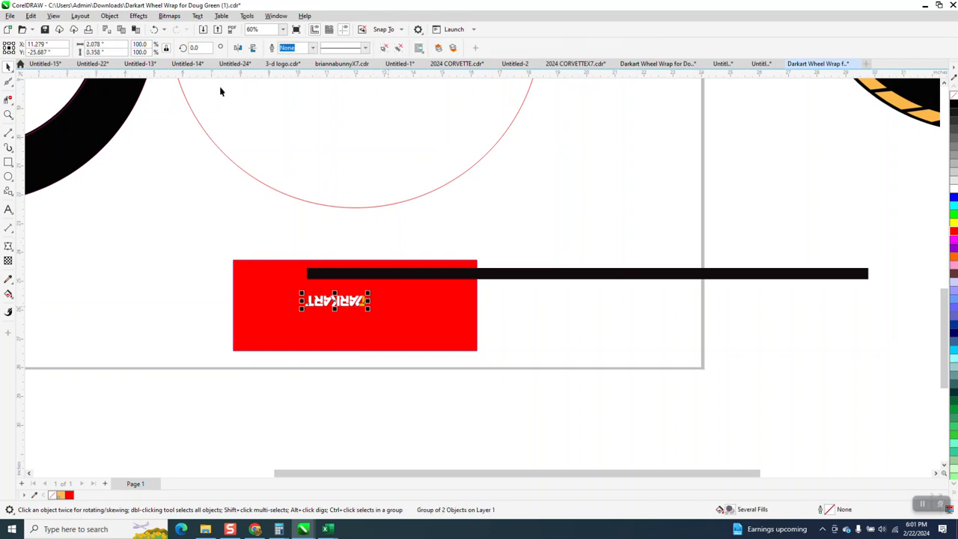
{"action": "left_click", "coordinate": [253, 48]}
{"action": "left_click", "coordinate": [237, 47]}
Move the red rectangle over the circle's lower edge and place the DARKART lettering near the rectangle's upper middle.
{"action": "left_click_drag", "start_coordinate": [388, 266], "coordinate": [383, 181]}
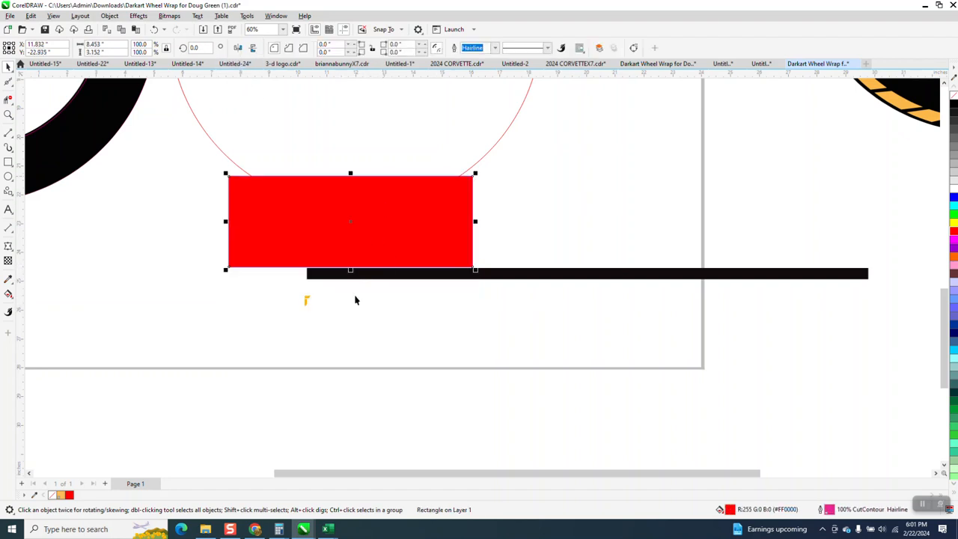
{"action": "left_click_drag", "start_coordinate": [310, 304], "coordinate": [327, 201]}
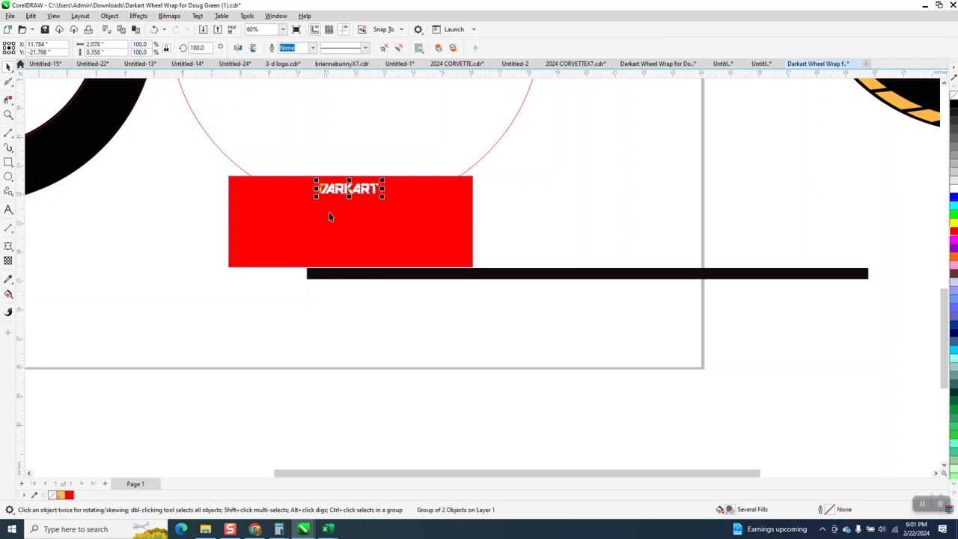
{"action": "mouse_move", "coordinate": [405, 234]}
{"action": "left_mouse_down"}
{"action": "mouse_move", "coordinate": [404, 242]}
{"action": "mouse_move", "coordinate": [407, 223]}
{"action": "left_mouse_up"}
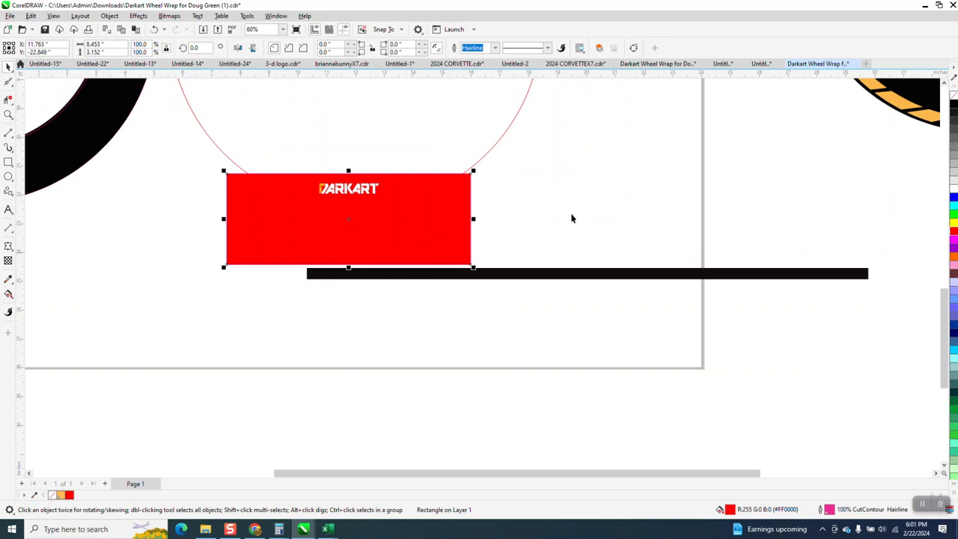
Try a yellow fill and no fill on the rectangle behind the lettering, and settle on black.
{"action": "left_click", "coordinate": [953, 224]}
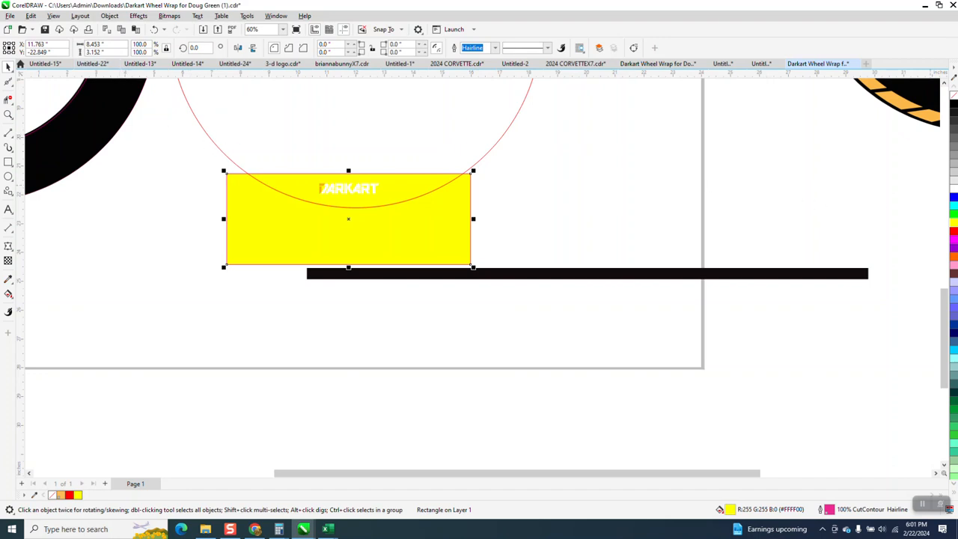
{"action": "left_click", "coordinate": [955, 97]}
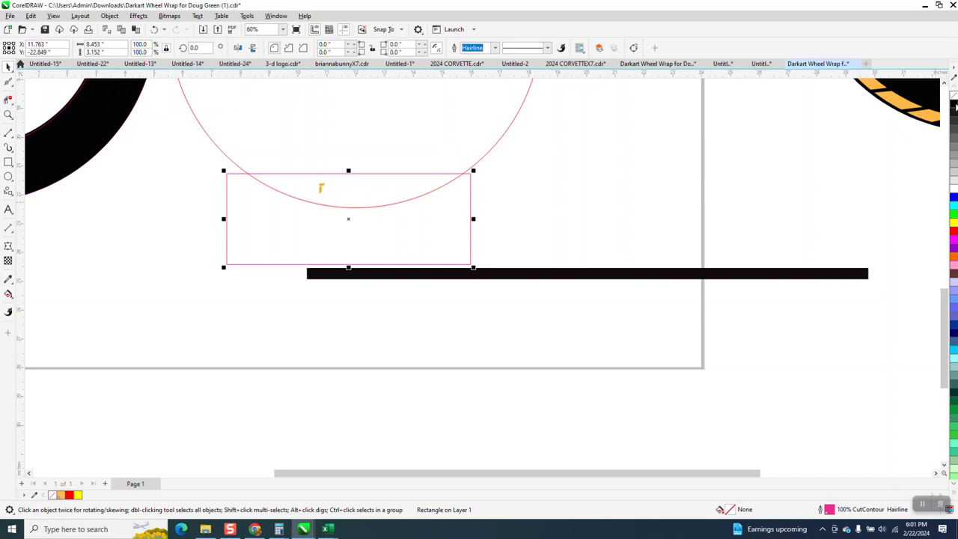
{"action": "left_click", "coordinate": [955, 106]}
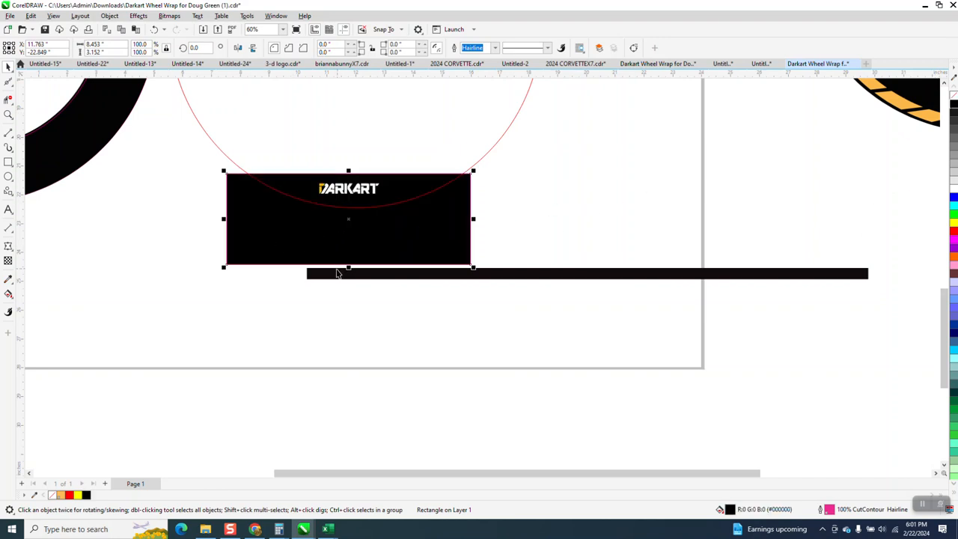
{"action": "scroll", "coordinate": [337, 273], "scroll_direction": "down", "scroll_amount": 2}
{"action": "left_click", "coordinate": [8, 114]}
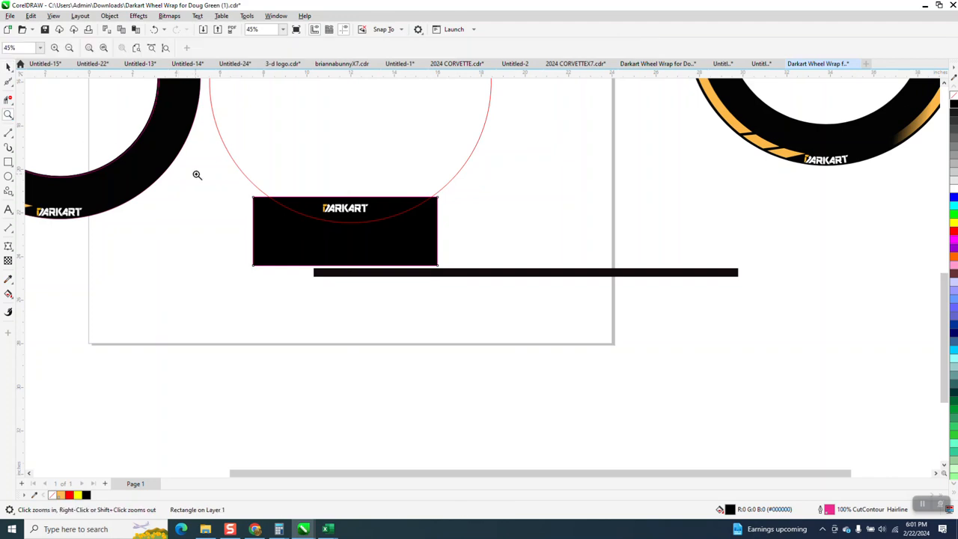
Move the DARKART lettering down to the circle's lower edge and set its width to 2 inches.
{"action": "left_click_drag", "start_coordinate": [194, 175], "coordinate": [573, 289]}
{"action": "left_click", "coordinate": [8, 66]}
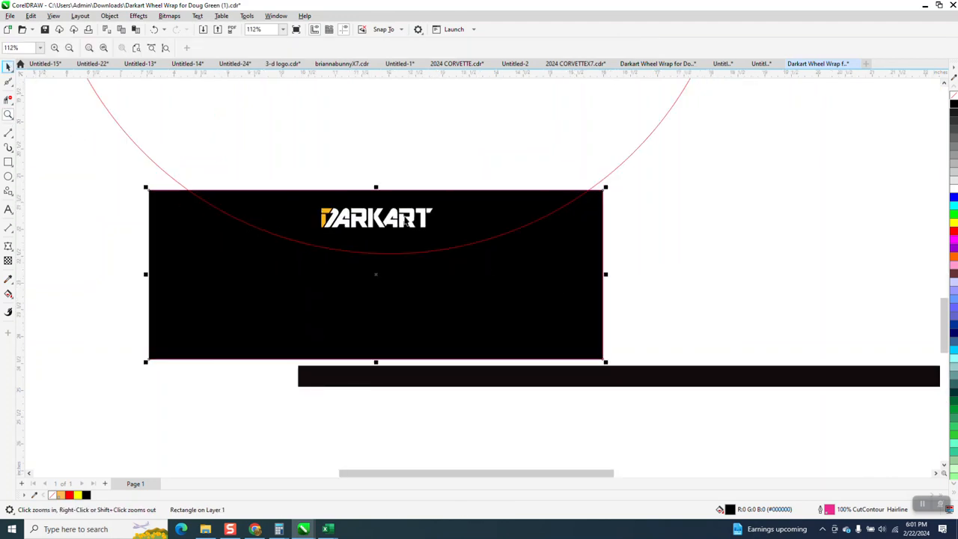
{"action": "left_click", "coordinate": [388, 255]}
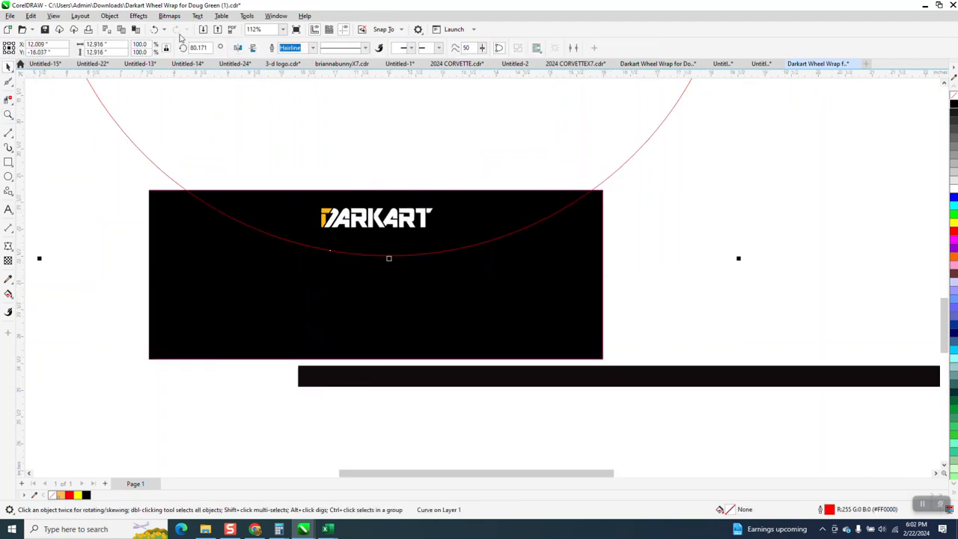
{"action": "left_click", "coordinate": [156, 30]}
{"action": "left_click", "coordinate": [378, 168]}
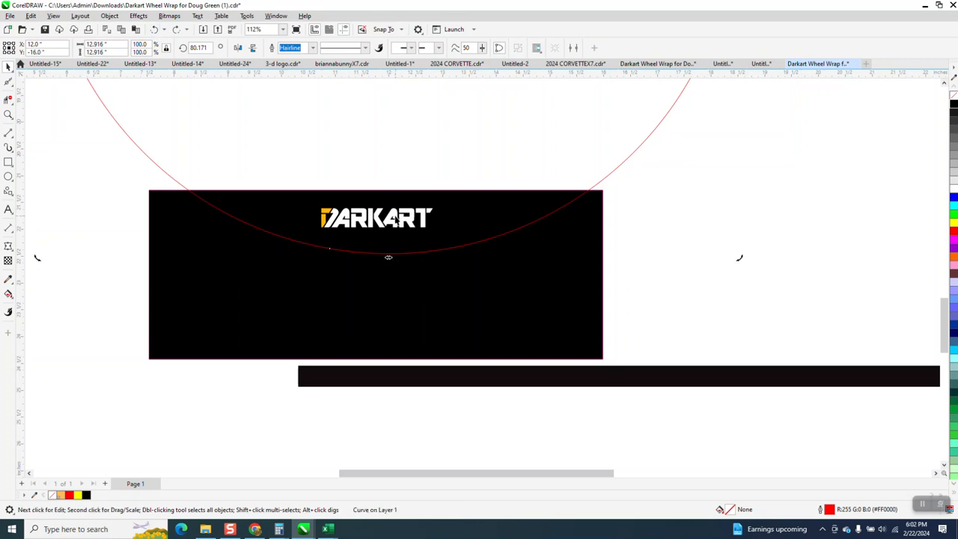
{"action": "left_click", "coordinate": [398, 218]}
{"action": "left_click_drag", "start_coordinate": [398, 218], "coordinate": [400, 238]}
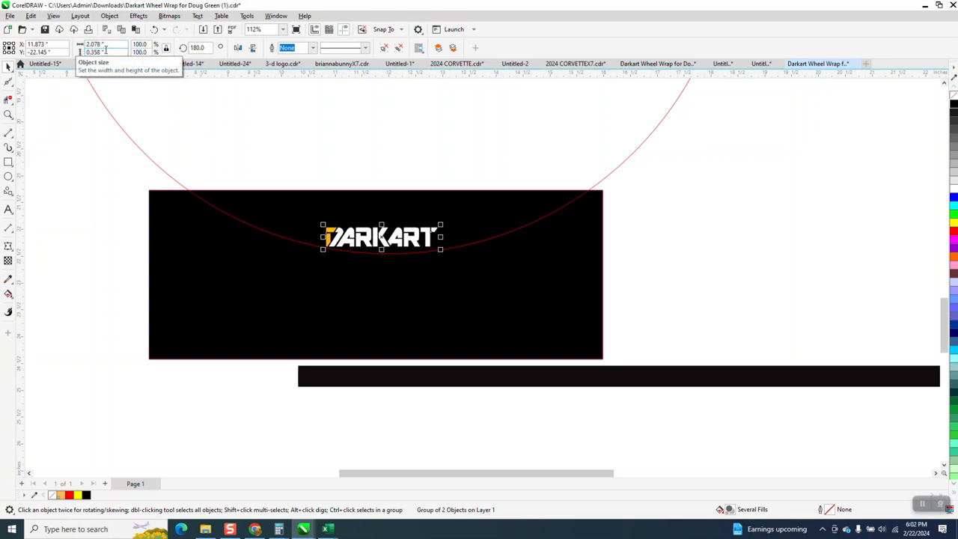
{"action": "left_click", "coordinate": [111, 48]}
{"action": "type", "text": "2"}
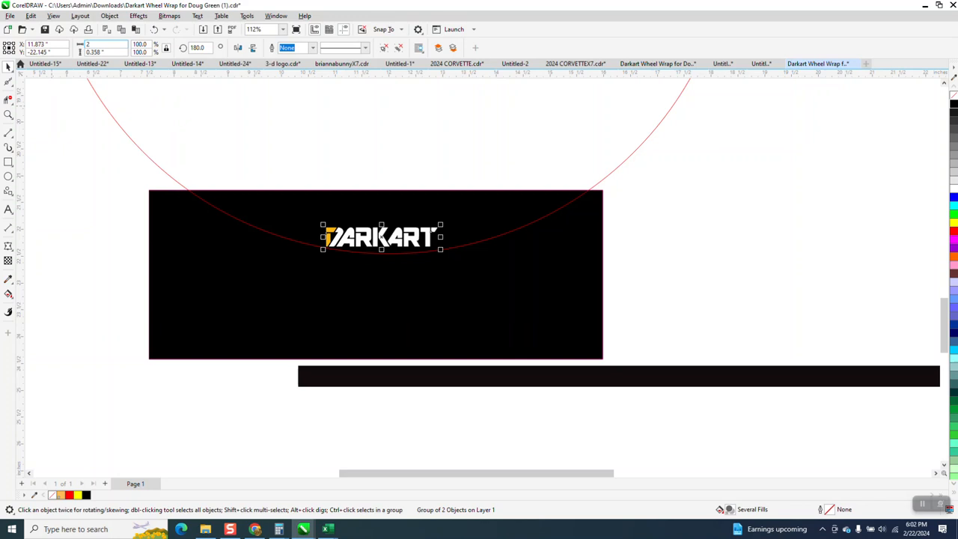
{"action": "key", "text": "Return"}
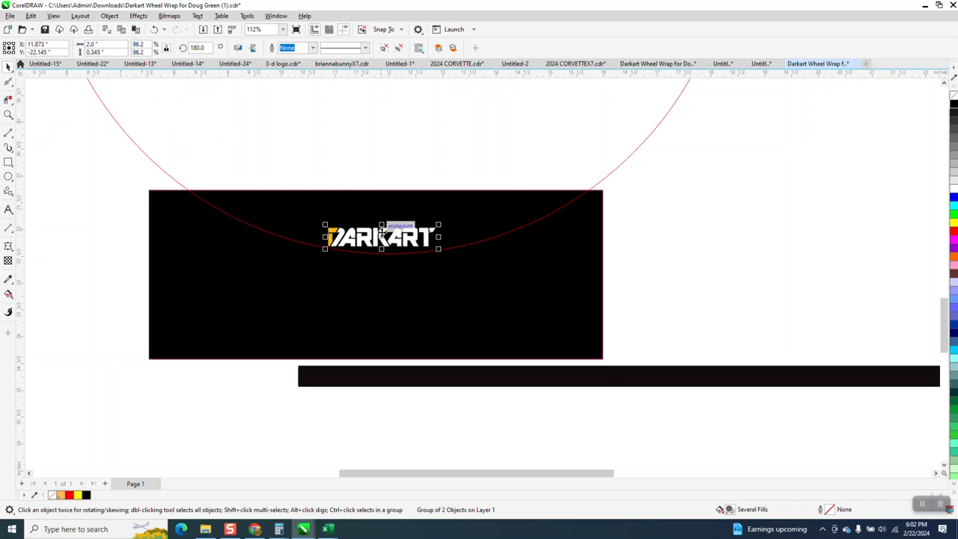
Draw a vertical line about 18.5 inches long and centre it on the page.
{"action": "scroll", "coordinate": [380, 227], "scroll_direction": "down", "scroll_amount": 3}
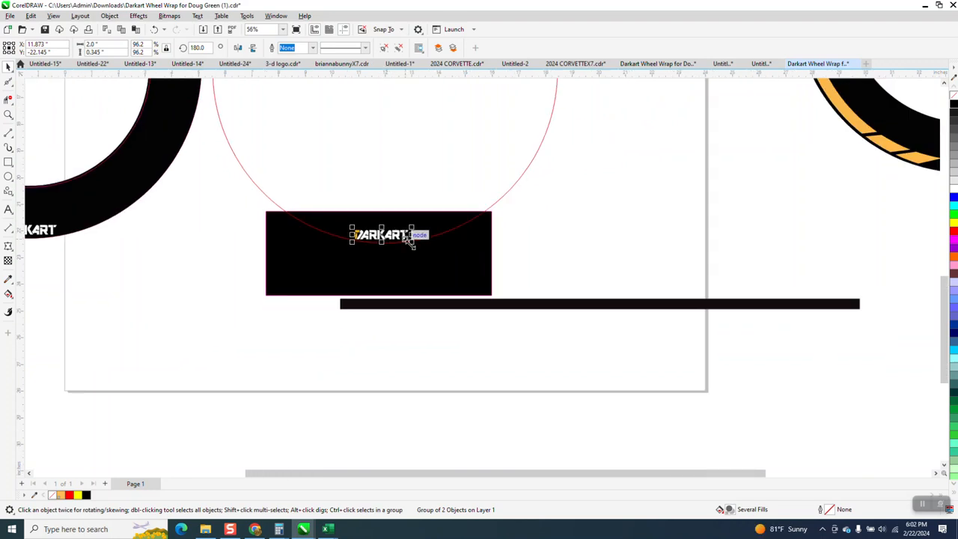
{"action": "scroll", "coordinate": [380, 252], "scroll_direction": "down", "scroll_amount": 2}
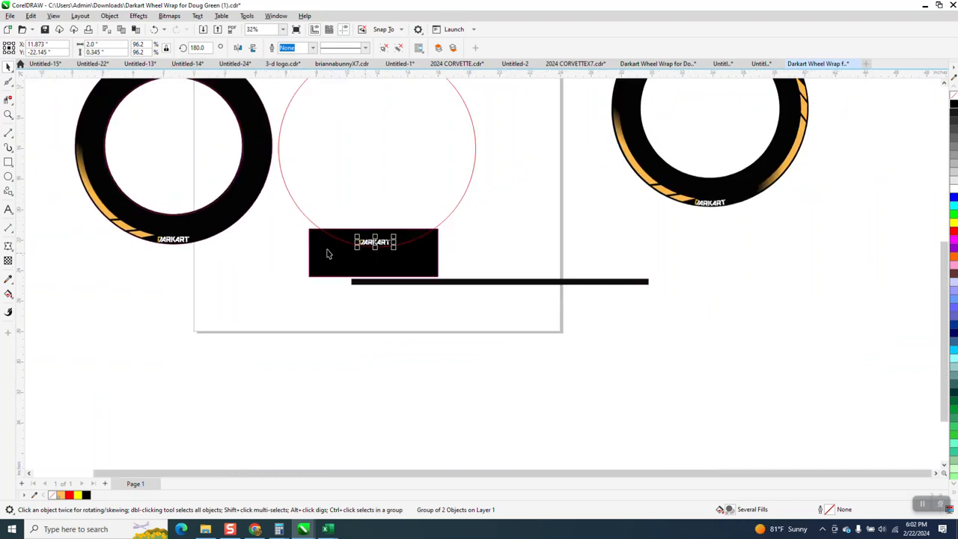
{"action": "left_click", "coordinate": [8, 132]}
{"action": "left_click_drag", "start_coordinate": [282, 202], "coordinate": [278, 459]}
{"action": "key", "text": "p"}
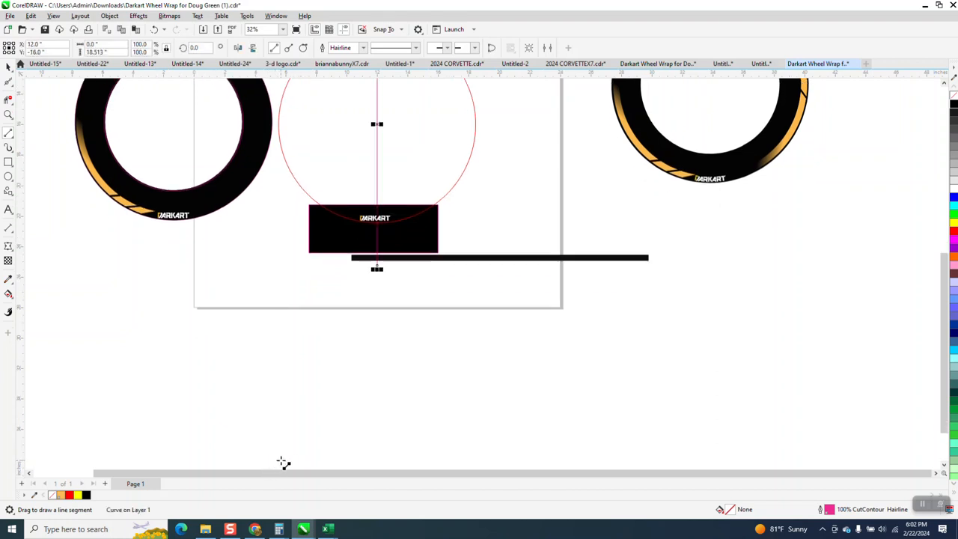
Rotate the centred line about its midpoint to about 349 degrees, so its lower end runs past the lettering's left side.
{"action": "left_click", "coordinate": [8, 115]}
{"action": "left_click_drag", "start_coordinate": [290, 101], "coordinate": [502, 318]}
{"action": "left_click", "coordinate": [8, 67]}
{"action": "left_click", "coordinate": [449, 124]}
{"action": "left_click_drag", "start_coordinate": [450, 377], "coordinate": [401, 375]}
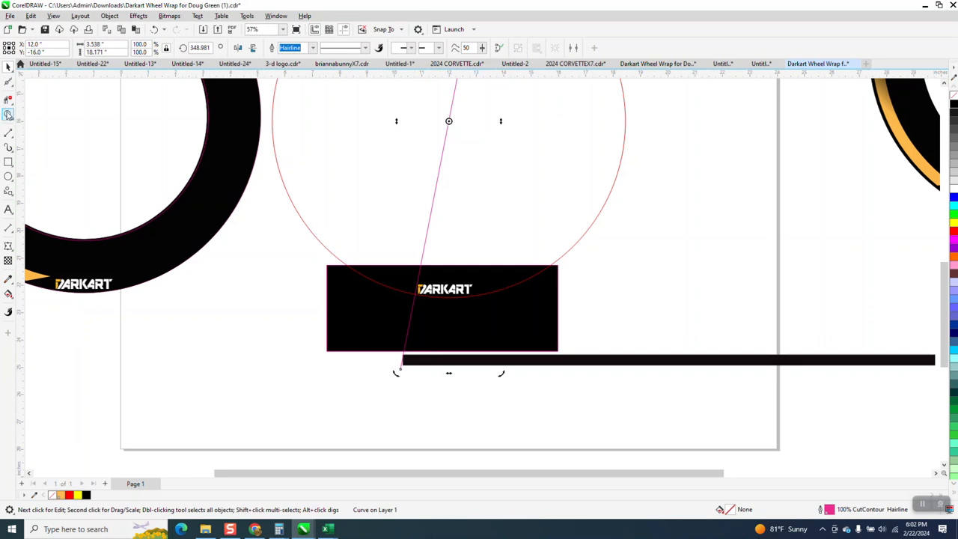
Mirror a copy of the slanted line horizontally to the other side of the lettering.
{"action": "left_click", "coordinate": [7, 113]}
{"action": "left_click", "coordinate": [594, 408]}
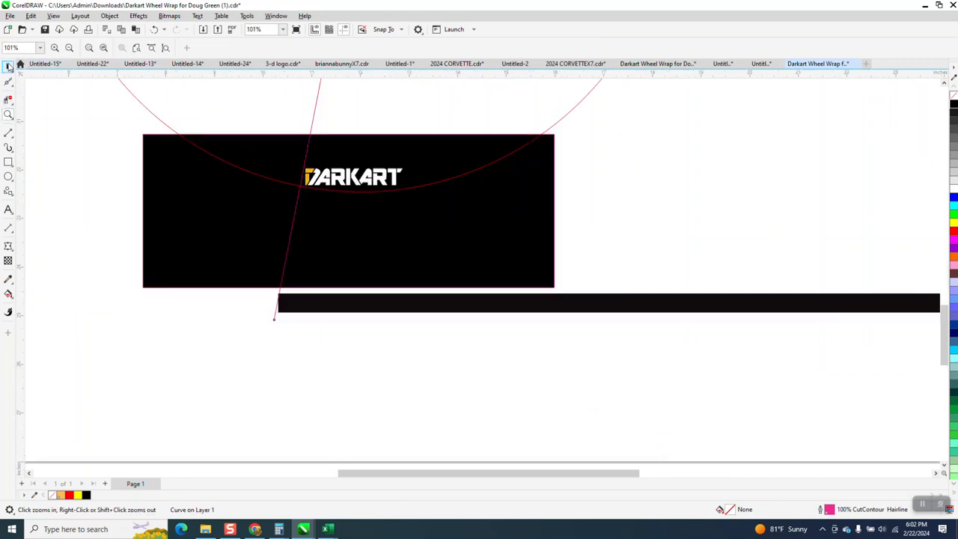
{"action": "left_click", "coordinate": [7, 66]}
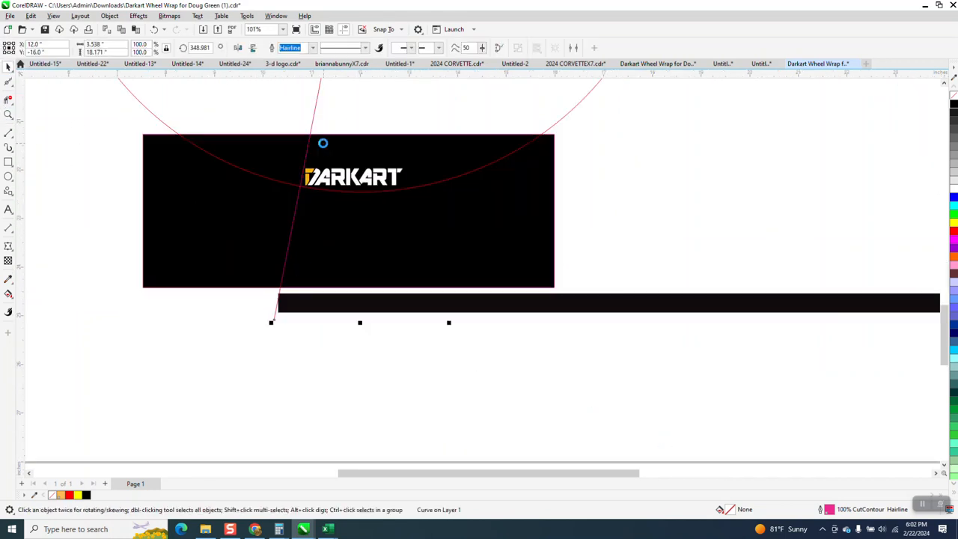
{"action": "left_click", "coordinate": [238, 47]}
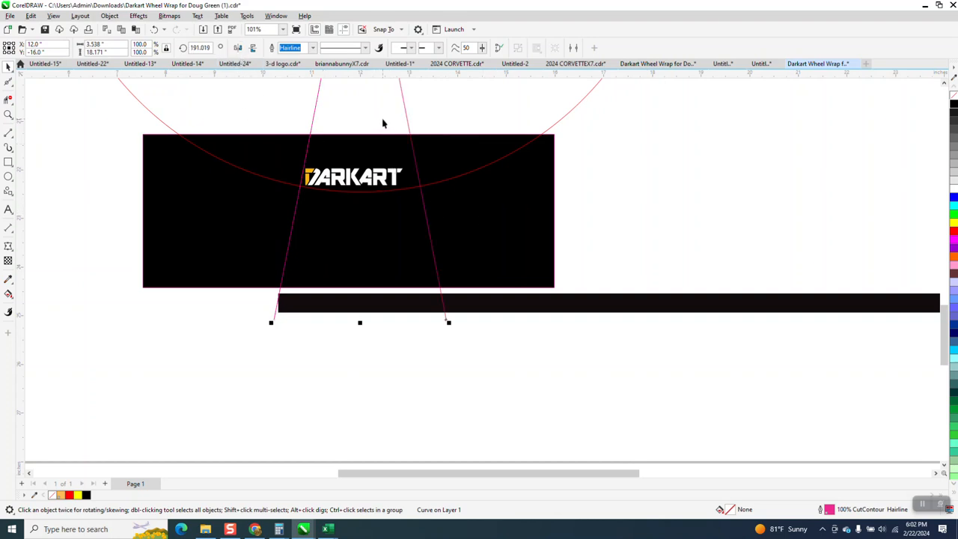
Stretch the black rectangle's upper edge up past the centre of the circle.
{"action": "left_click", "coordinate": [397, 177]}
{"action": "scroll", "coordinate": [386, 219], "scroll_direction": "down", "scroll_amount": 3}
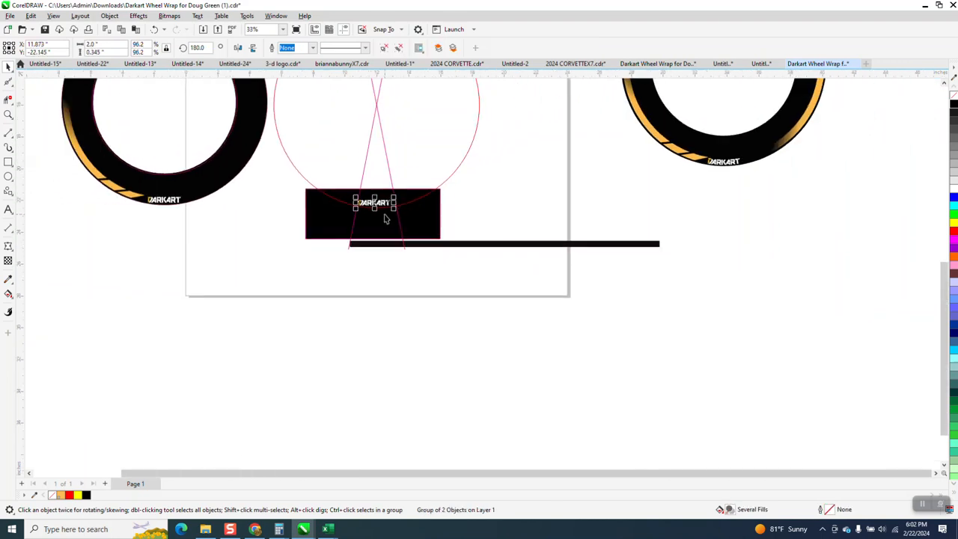
{"action": "left_click", "coordinate": [416, 204]}
{"action": "left_click_drag", "start_coordinate": [373, 185], "coordinate": [374, 92]}
Centre the DARKART lettering on the page, then move it straight down to just above the circle's lower edge.
{"action": "left_click", "coordinate": [384, 202]}
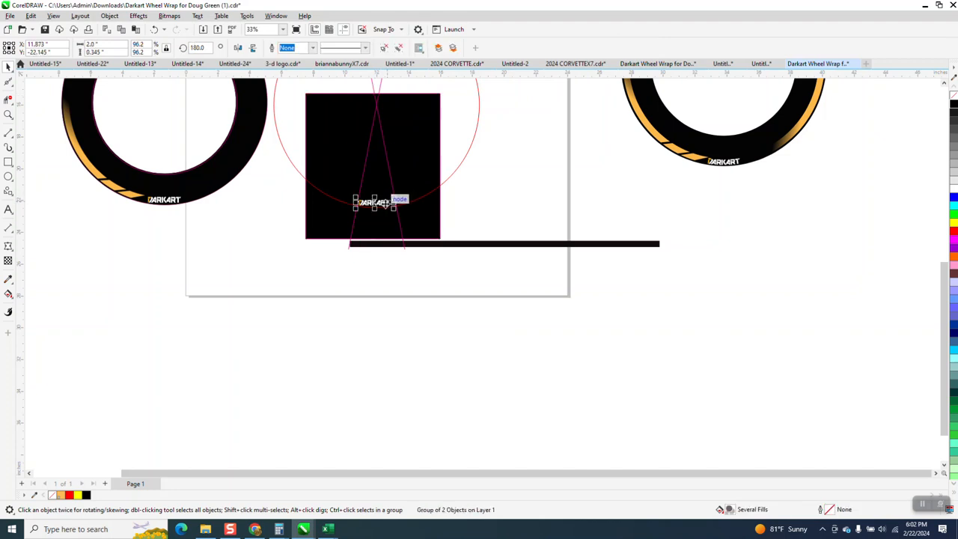
{"action": "key", "text": "p"}
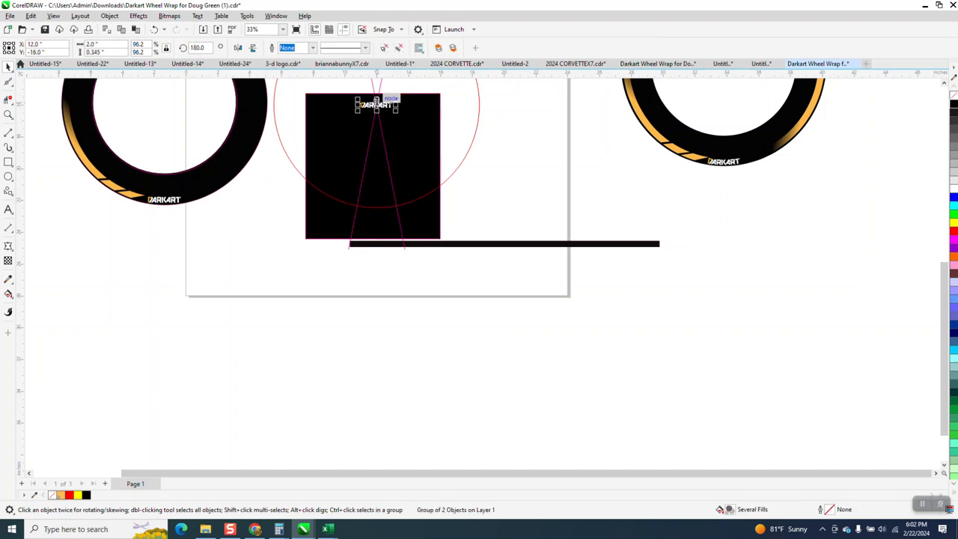
{"action": "left_click_drag", "start_coordinate": [377, 105], "coordinate": [376, 208]}
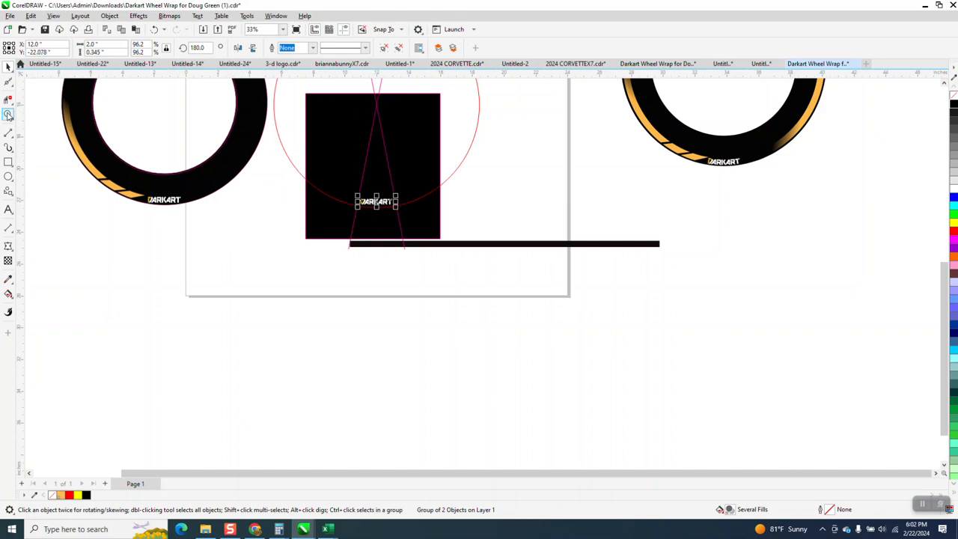
Rotate the left slanted line to about 350.2 degrees so it sits closer to the lettering's left end.
{"action": "left_click", "coordinate": [8, 114]}
{"action": "left_click_drag", "start_coordinate": [340, 178], "coordinate": [446, 263]}
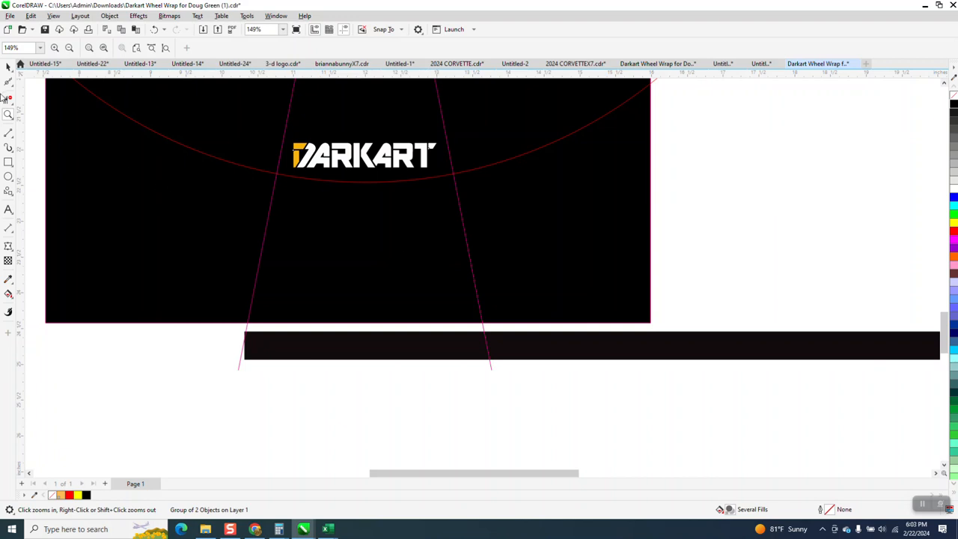
{"action": "left_click", "coordinate": [9, 66]}
{"action": "left_click", "coordinate": [274, 188]}
{"action": "left_click", "coordinate": [274, 187]}
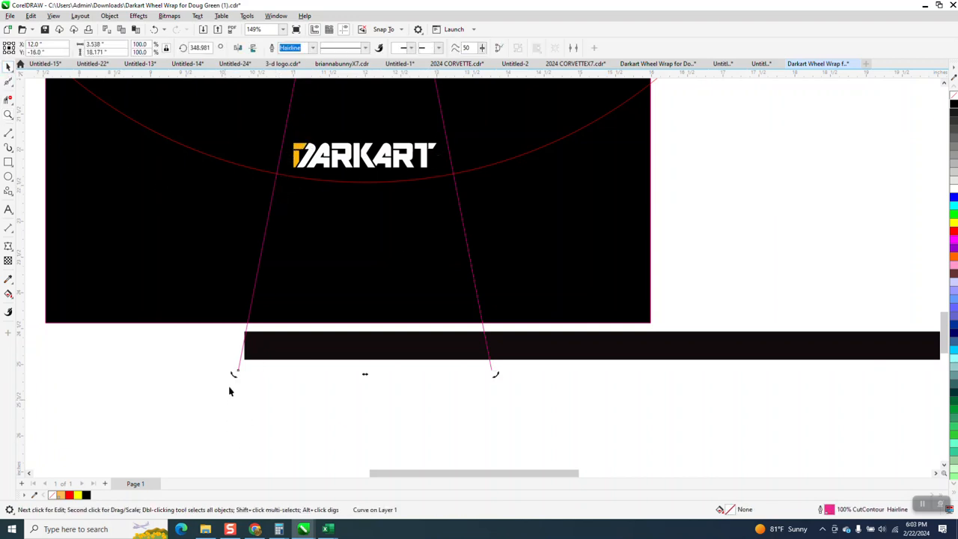
{"action": "left_click_drag", "start_coordinate": [232, 374], "coordinate": [257, 380]}
Delete the old right slanted line and replace it with a horizontally mirrored copy of the left one.
{"action": "left_click", "coordinate": [471, 269]}
{"action": "key", "text": "Delete"}
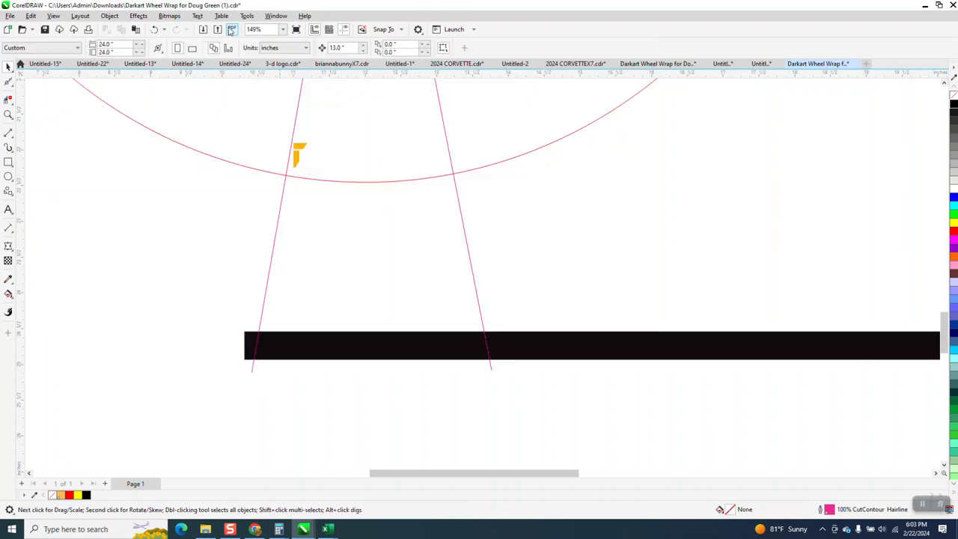
{"action": "left_click", "coordinate": [155, 29]}
{"action": "left_click", "coordinate": [492, 371]}
{"action": "key", "text": "Delete"}
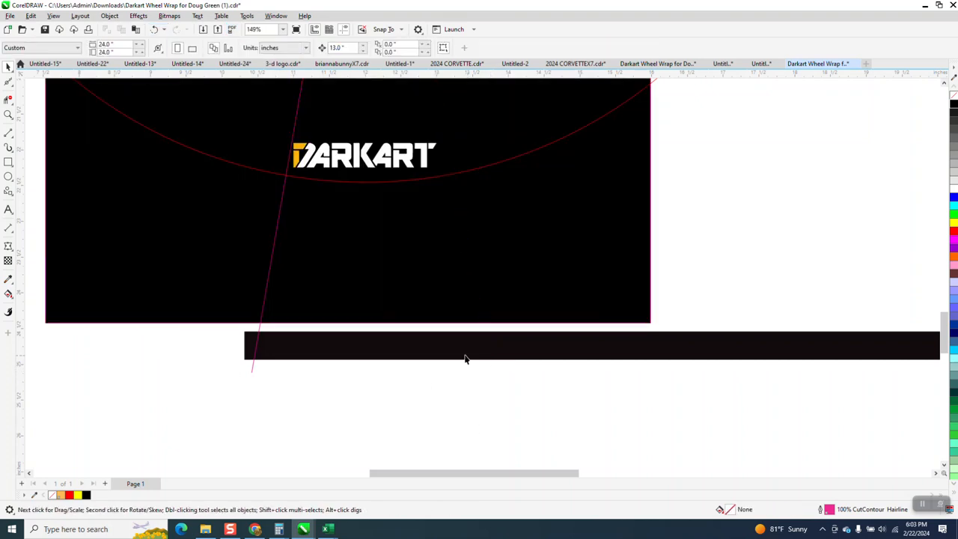
{"action": "left_click", "coordinate": [280, 211]}
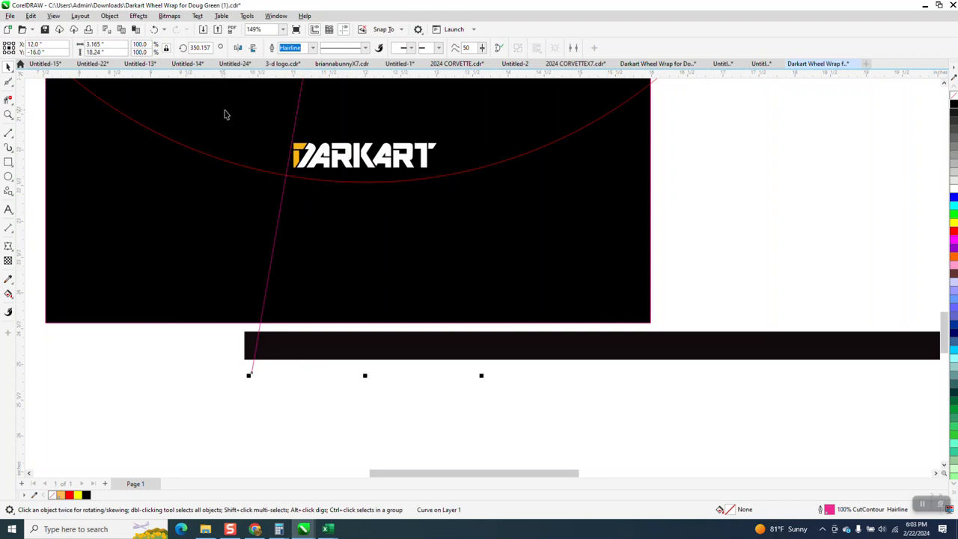
{"action": "left_click", "coordinate": [238, 47]}
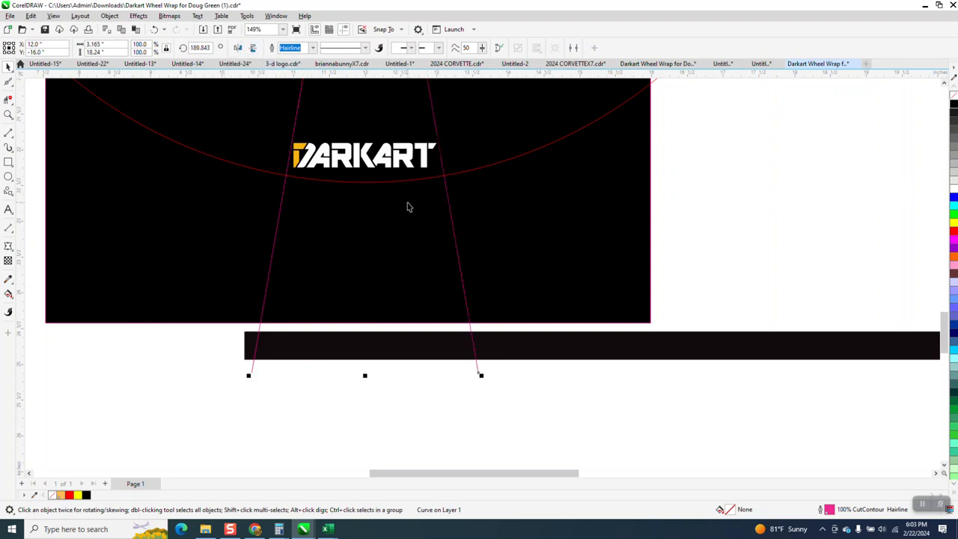
Set the nudge distance to 0.01 inches.
{"action": "key", "text": "z"}
{"action": "left_click_drag", "start_coordinate": [240, 112], "coordinate": [633, 280]}
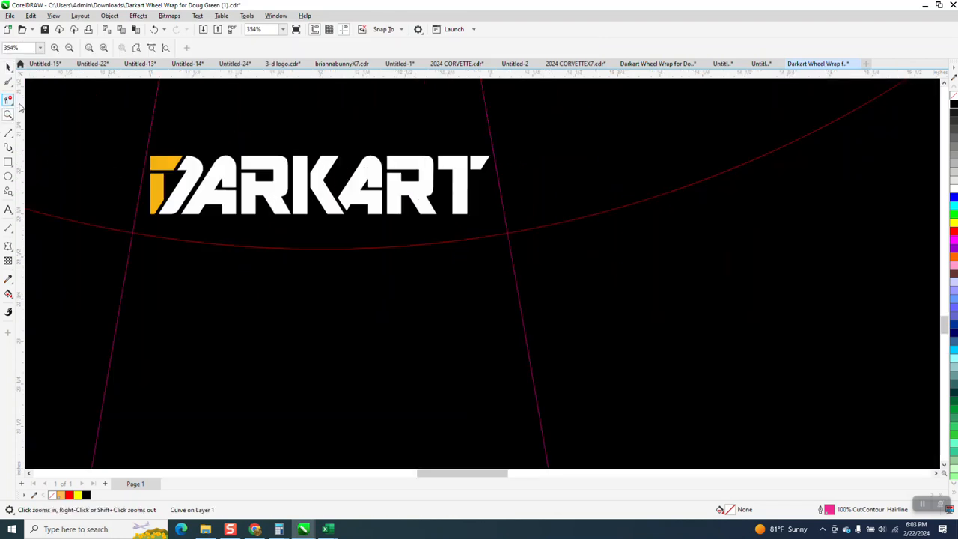
{"action": "key", "text": "space"}
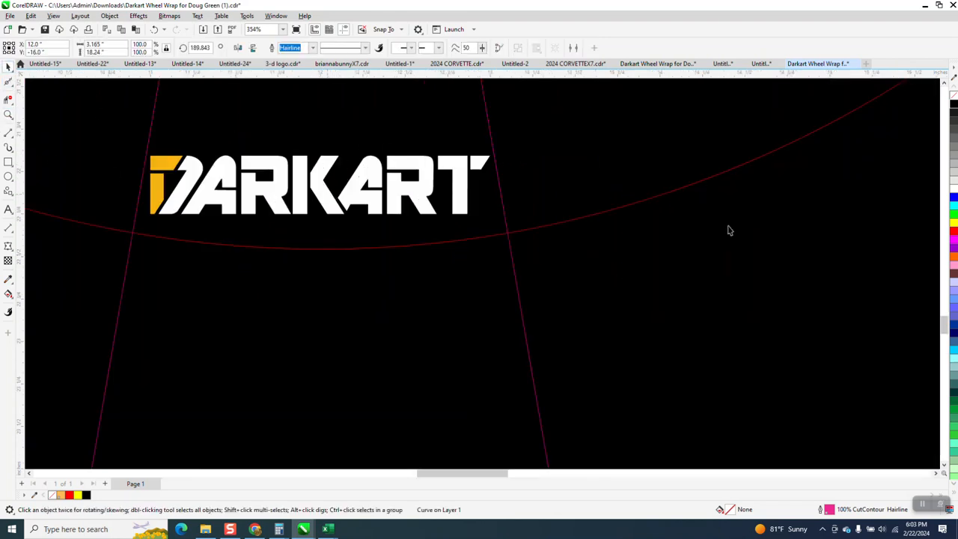
{"action": "scroll", "coordinate": [472, 273], "scroll_direction": "down", "scroll_amount": 3}
{"action": "key", "text": "Escape"}
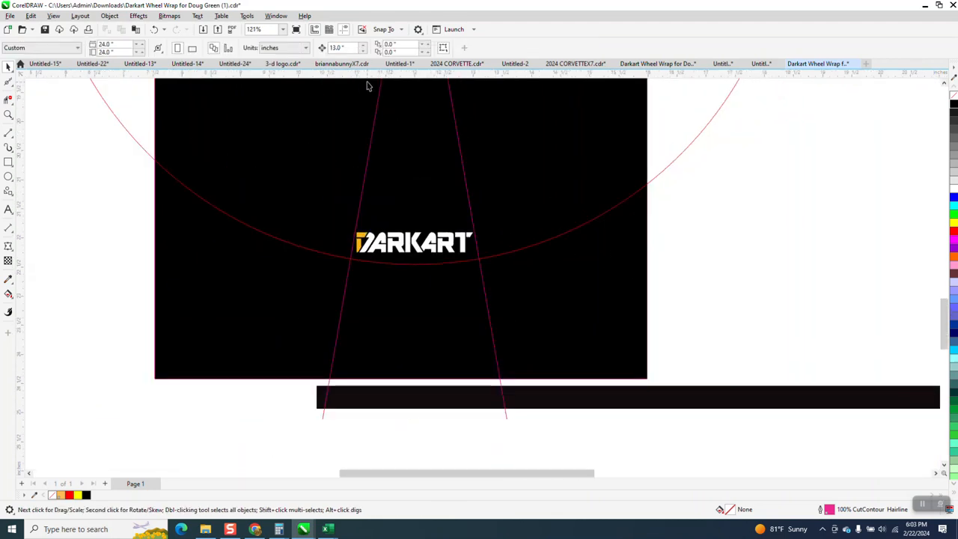
{"action": "type", "text": ".01"}
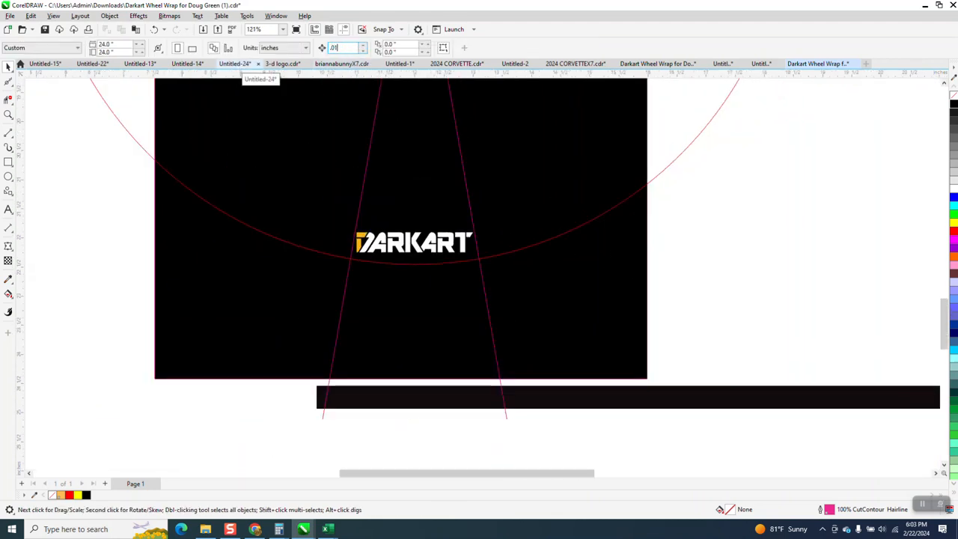
{"action": "key", "text": "Return"}
Nudge the DARKART lettering down between the slanted lines until its lower corners reach the circle.
{"action": "key", "text": "z"}
{"action": "left_click_drag", "start_coordinate": [325, 171], "coordinate": [627, 307]}
{"action": "left_click", "coordinate": [8, 67]}
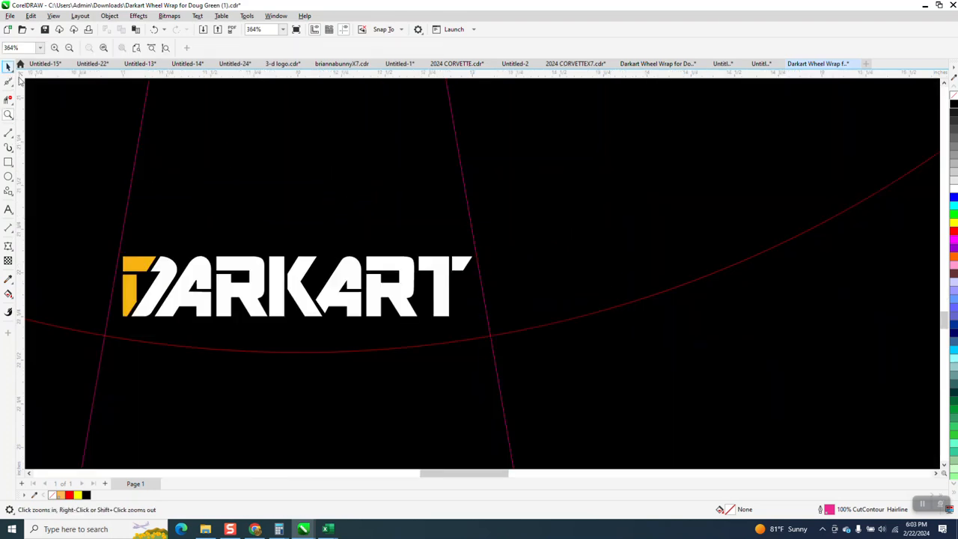
{"action": "left_click", "coordinate": [310, 257]}
{"action": "key", "text": "Down"}
{"action": "key", "text": "Down"}
{"action": "key", "text": "Down"}
{"action": "key", "text": "Down"}
{"action": "key", "text": "Down"}
{"action": "key", "text": "Down"}
{"action": "key", "text": "Down"}
{"action": "key", "text": "Down"}
{"action": "key", "text": "Down"}
{"action": "key", "text": "Down"}
{"action": "key", "text": "Down"}
{"action": "key", "text": "Down"}
{"action": "key", "text": "Down"}
{"action": "key", "text": "Down"}
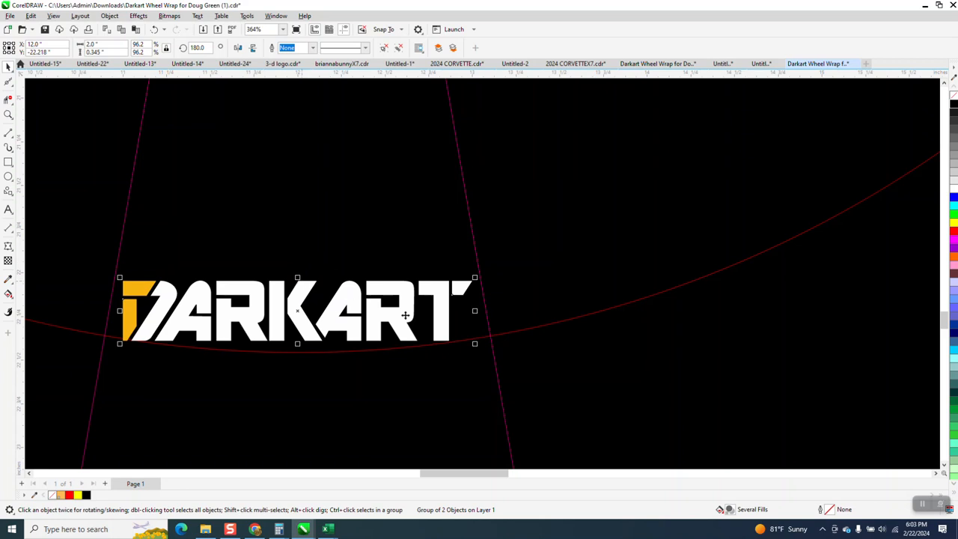
Make a smaller concentric copy of the red circle, about 12.06 inches across, running along the top of the lettering.
{"action": "scroll", "coordinate": [430, 297], "scroll_direction": "down", "scroll_amount": 1}
{"action": "scroll", "coordinate": [430, 297], "scroll_direction": "down", "scroll_amount": 1}
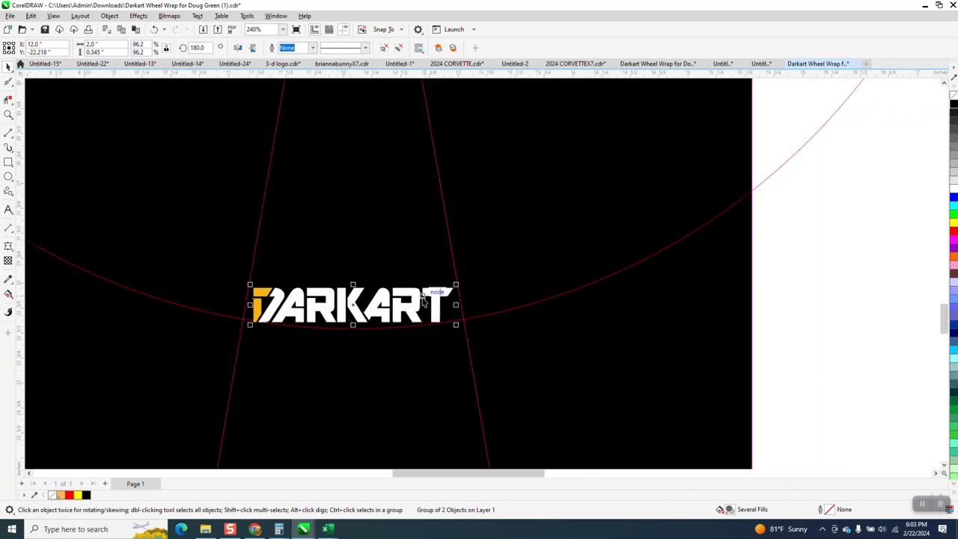
{"action": "scroll", "coordinate": [452, 303], "scroll_direction": "down", "scroll_amount": 1}
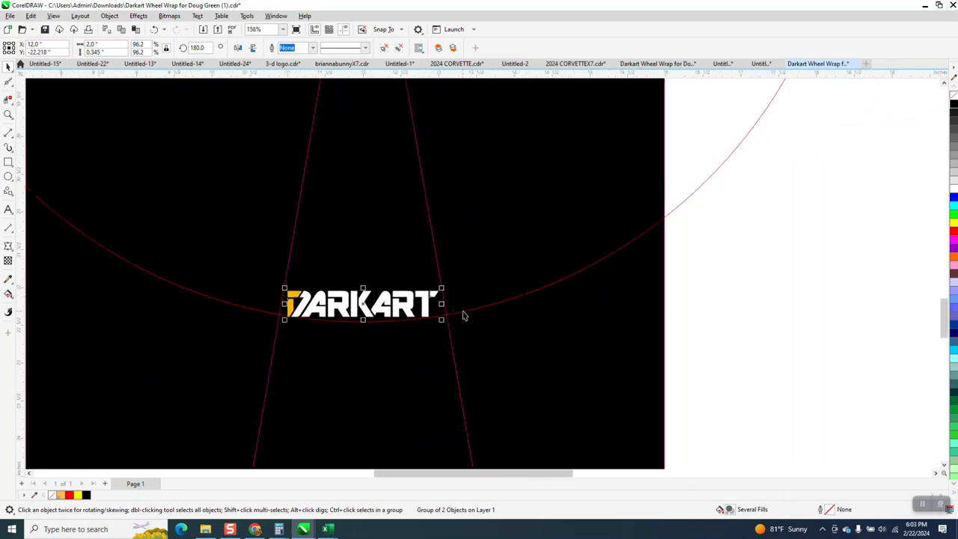
{"action": "left_click", "coordinate": [465, 312]}
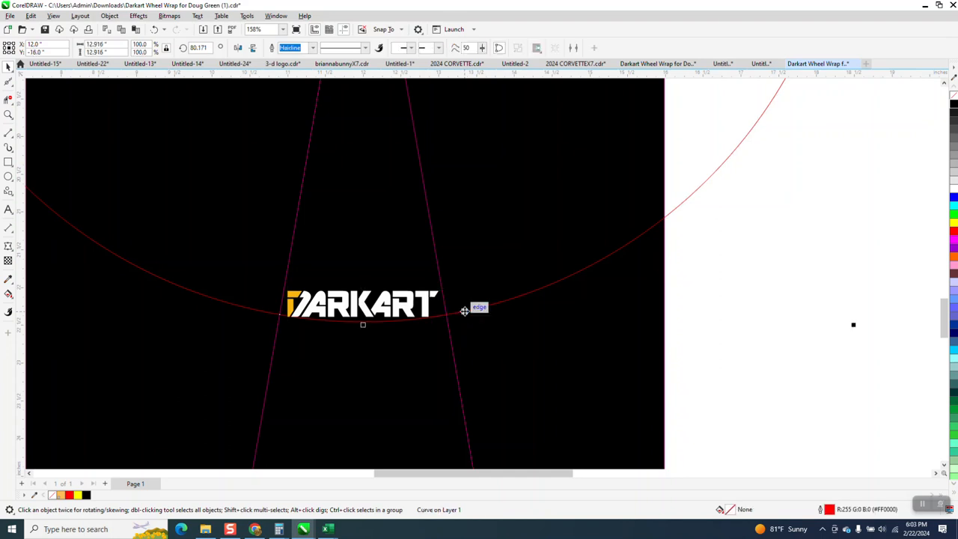
{"action": "left_click_drag", "start_coordinate": [855, 327], "coordinate": [826, 297]}
{"action": "scroll", "coordinate": [504, 332], "scroll_direction": "down", "scroll_amount": 3}
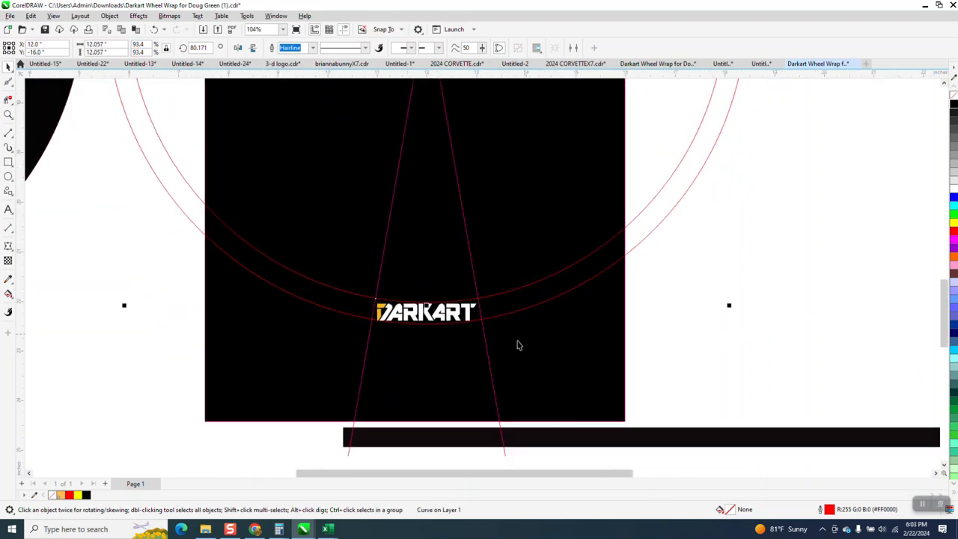
{"action": "left_click", "coordinate": [732, 335]}
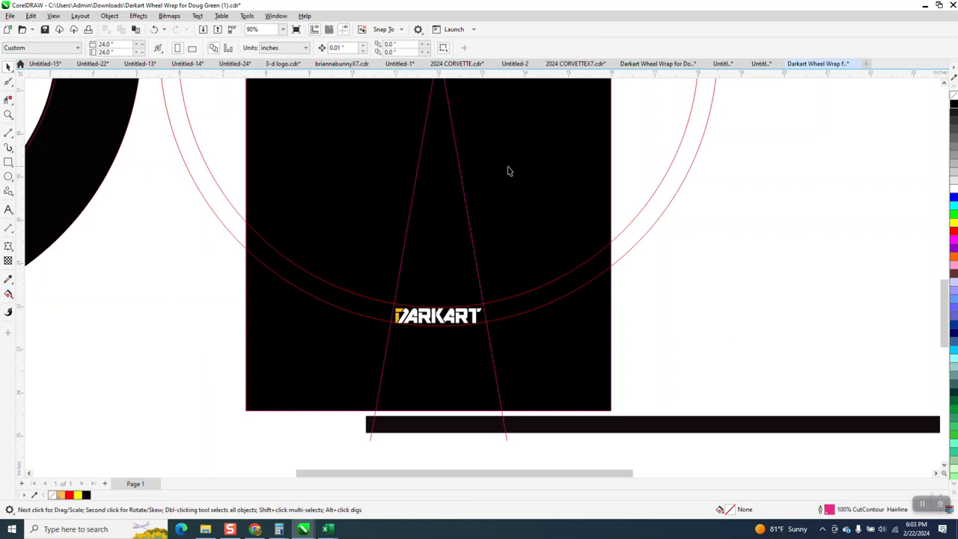
Set the nudge distance to 2 inches and nudge the DARKART lettering 4 inches to the right.
{"action": "left_click", "coordinate": [347, 47]}
{"action": "type", "text": "2"}
{"action": "left_click", "coordinate": [479, 318]}
{"action": "key", "text": "Right"}
{"action": "key", "text": "Right"}
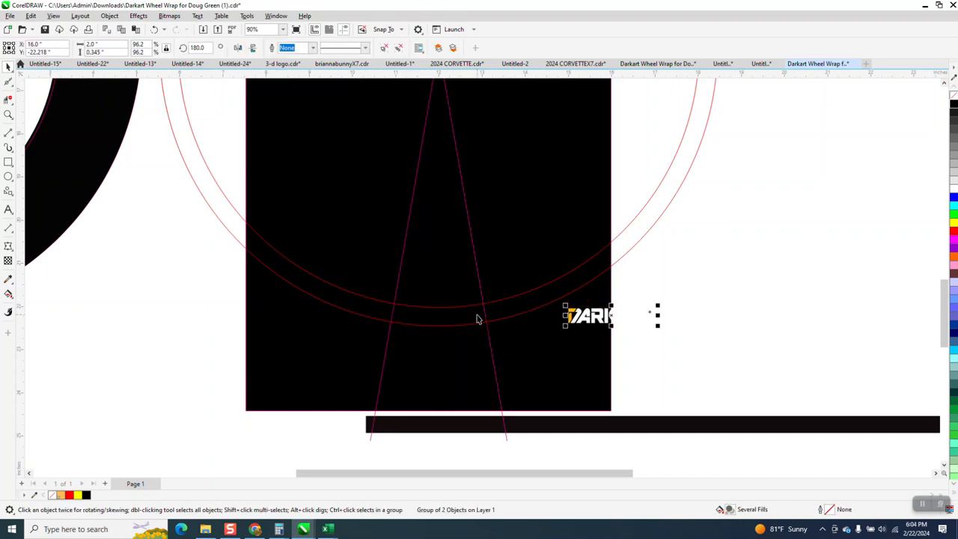
Widen the black background rectangle to about 11.77 inches so that it extends behind and beyond the DARKART lettering.
{"action": "left_click", "coordinate": [628, 391]}
{"action": "left_click", "coordinate": [610, 384]}
{"action": "left_click_drag", "start_coordinate": [610, 218], "coordinate": [757, 216]}
Smart Fill the region between the two slanted lines and the two circles with cyan, and nudge the new shape 6 inches right.
{"action": "left_click", "coordinate": [9, 294]}
{"action": "left_click", "coordinate": [12, 299]}
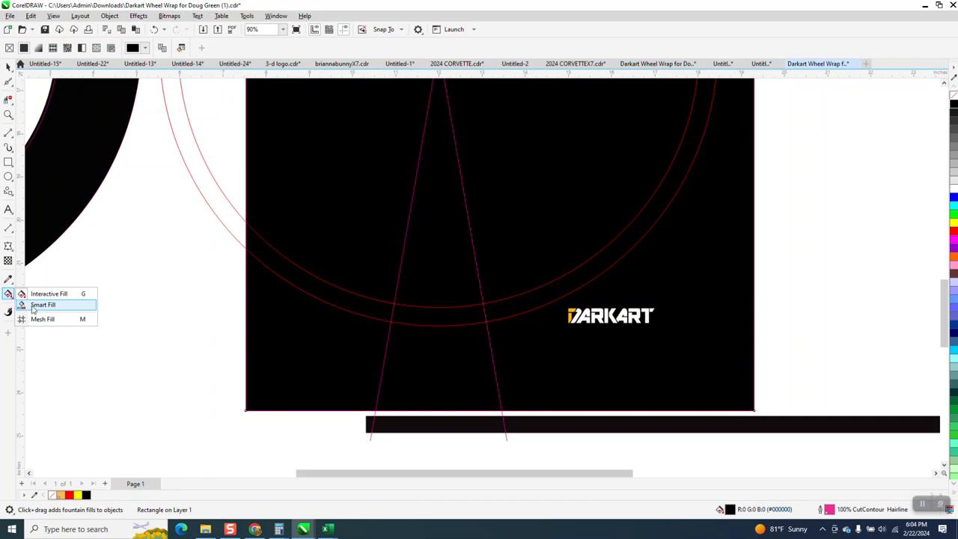
{"action": "left_click", "coordinate": [38, 305]}
{"action": "left_click", "coordinate": [458, 319]}
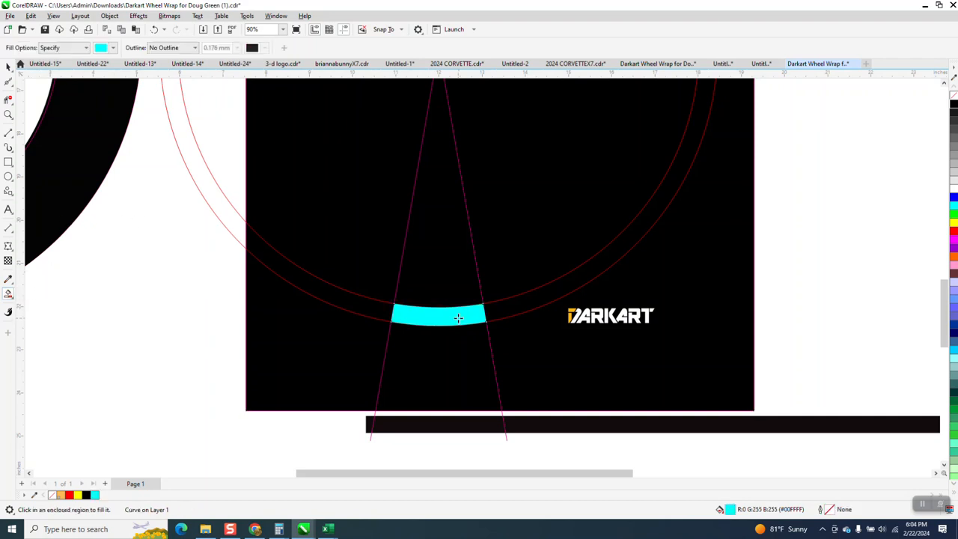
{"action": "key", "text": "Right"}
{"action": "key", "text": "Right"}
{"action": "key", "text": "Right"}
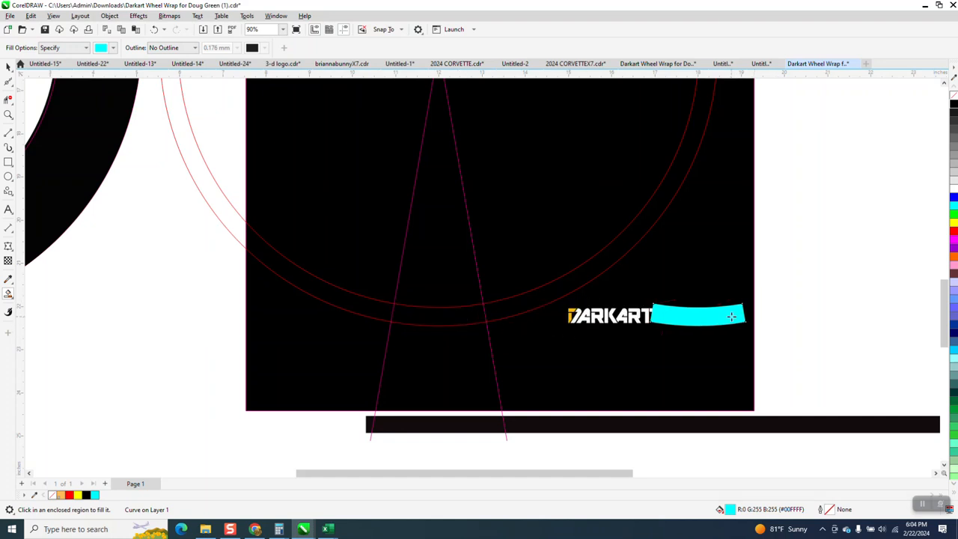
Remove the fill from the cyan curved shape and give it a white outline.
{"action": "left_click", "coordinate": [8, 66]}
{"action": "left_click", "coordinate": [614, 324]}
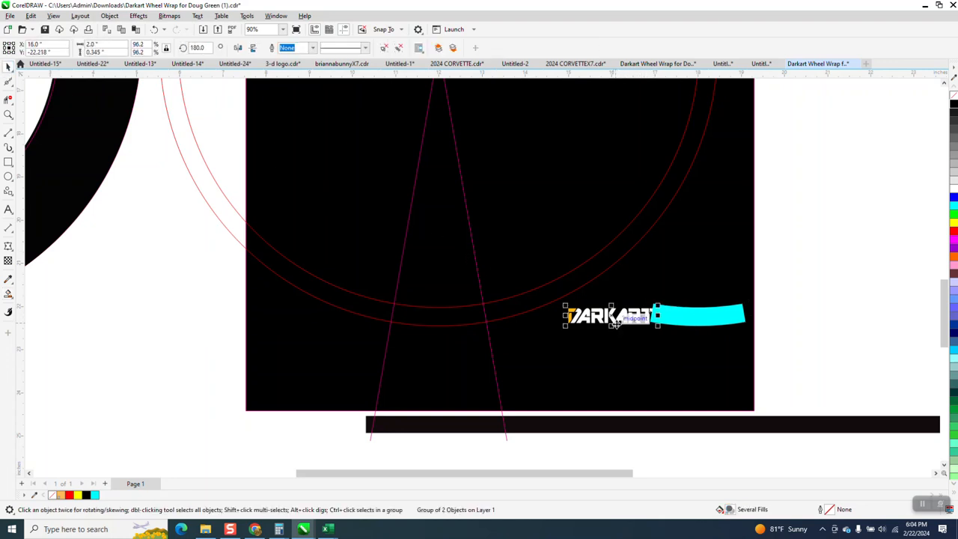
{"action": "left_click", "coordinate": [699, 323]}
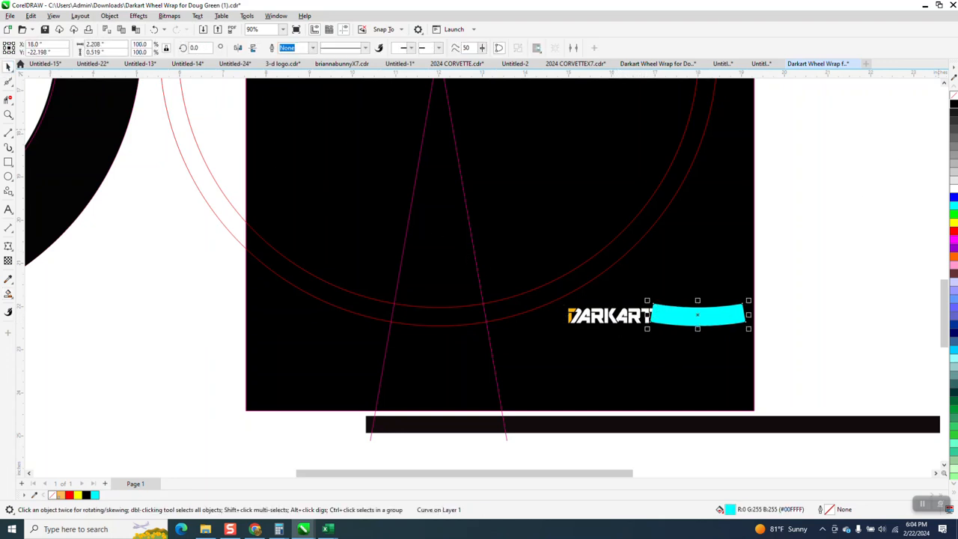
{"action": "left_click", "coordinate": [954, 98]}
{"action": "right_click", "coordinate": [953, 191]}
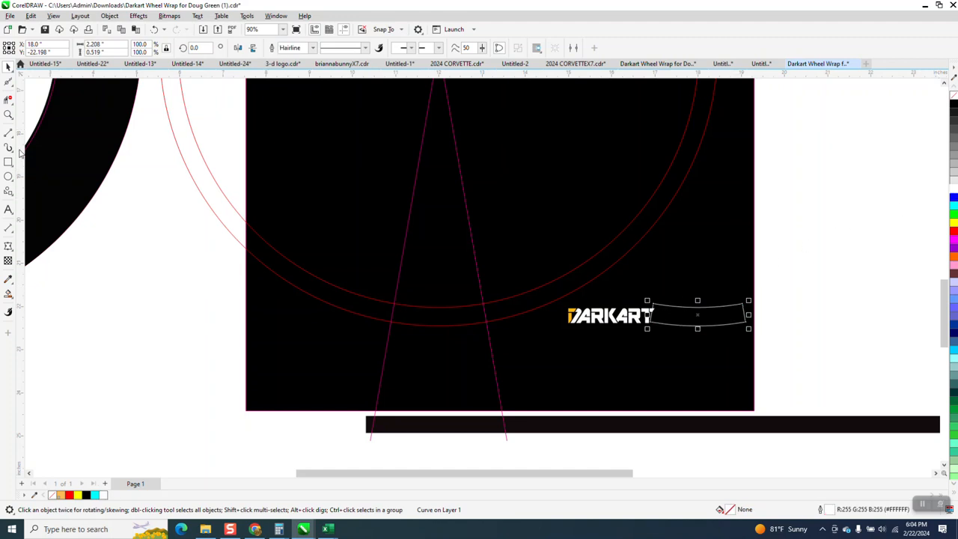
Apply an envelope to the DARKART lettering created from the white curved outline beside it.
{"action": "left_click", "coordinate": [8, 115]}
{"action": "left_click_drag", "start_coordinate": [540, 289], "coordinate": [857, 396]}
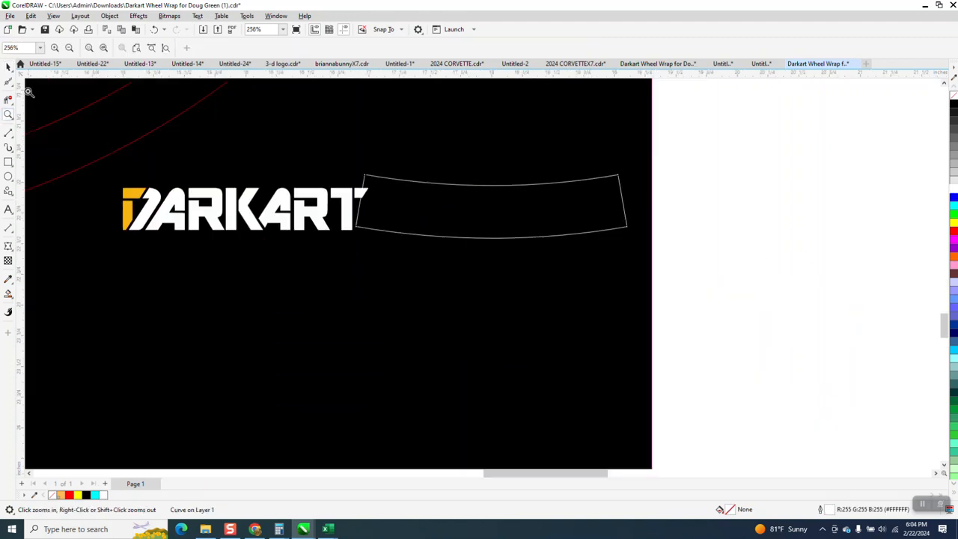
{"action": "key", "text": "space"}
{"action": "left_click", "coordinate": [226, 202]}
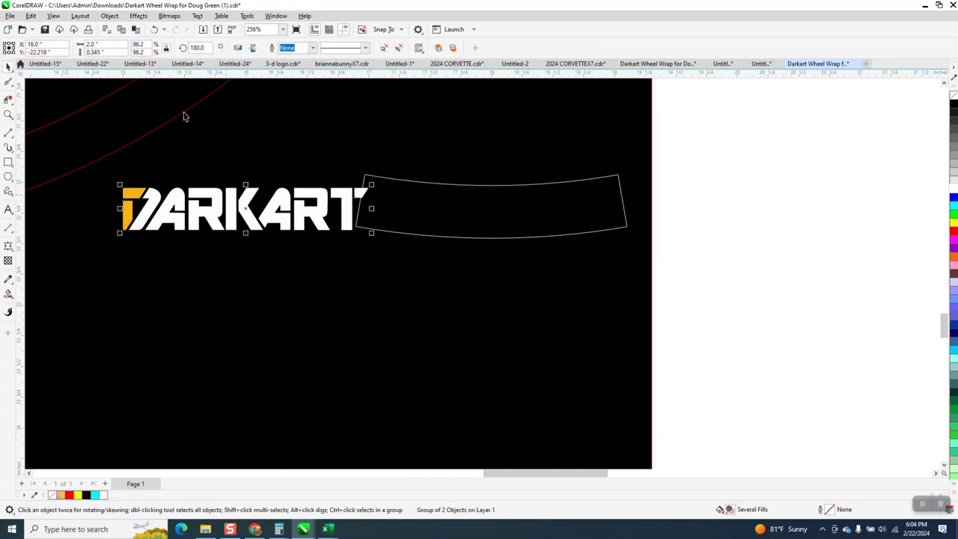
{"action": "left_click", "coordinate": [138, 15]}
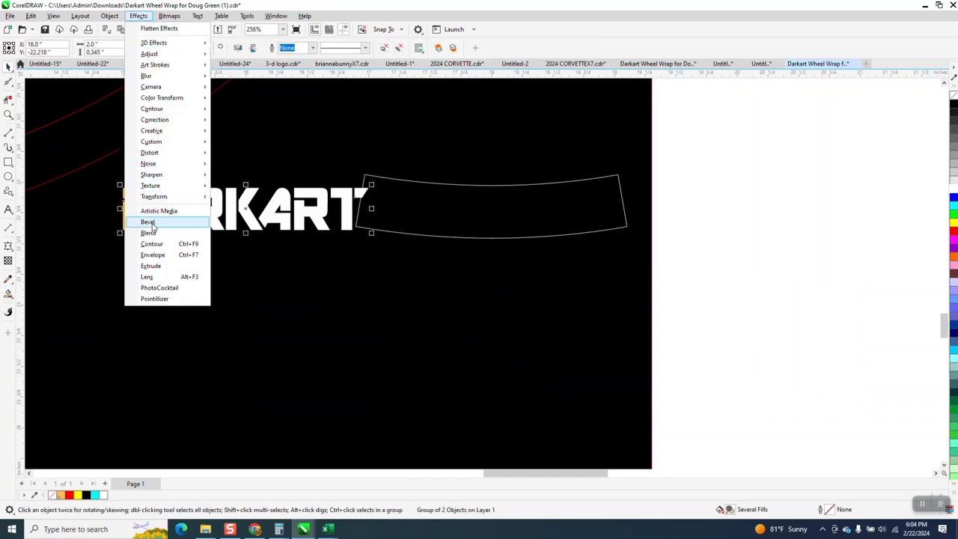
{"action": "key", "text": "Escape"}
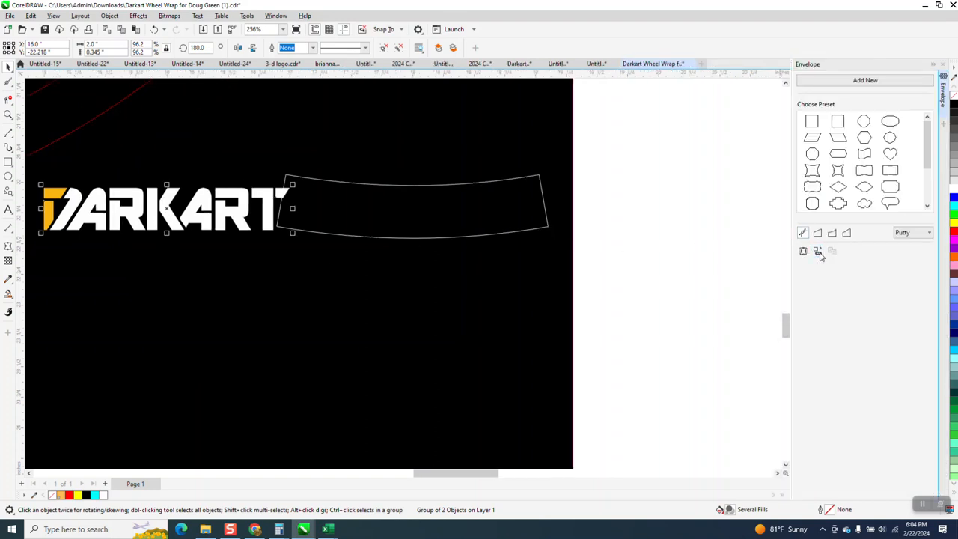
{"action": "left_click", "coordinate": [437, 216]}
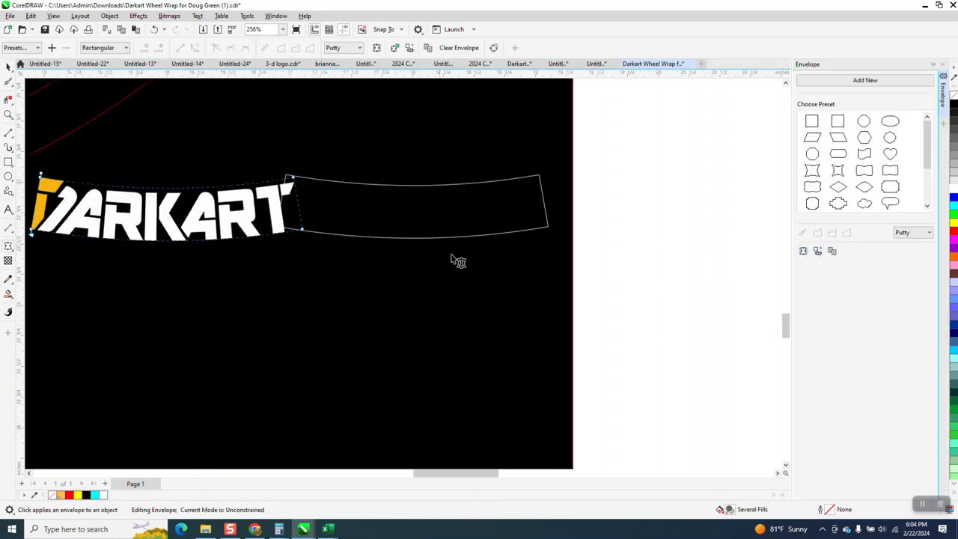
{"action": "left_click", "coordinate": [9, 67]}
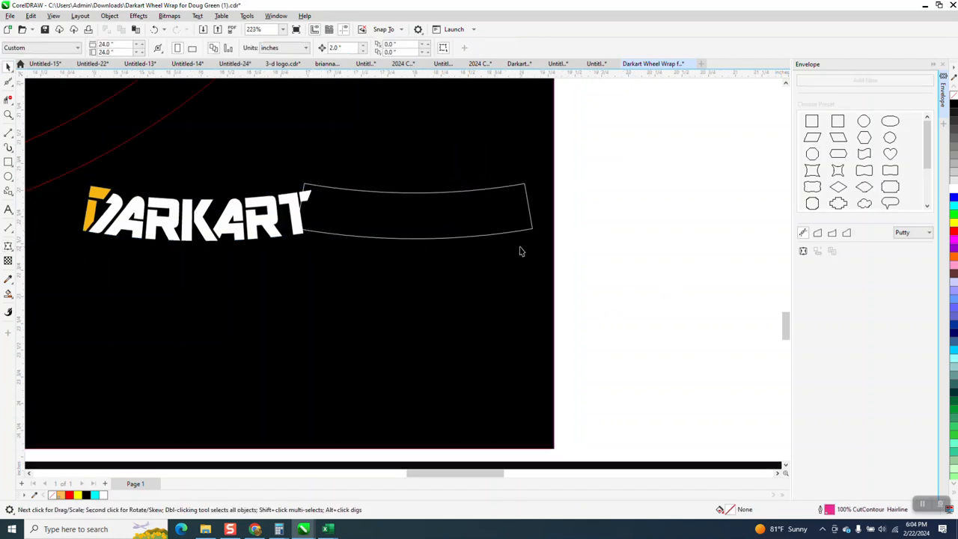
Align the curved DARKART lettering with the white curved outline, centered both horizontally and vertically.
{"action": "left_click", "coordinate": [270, 236]}
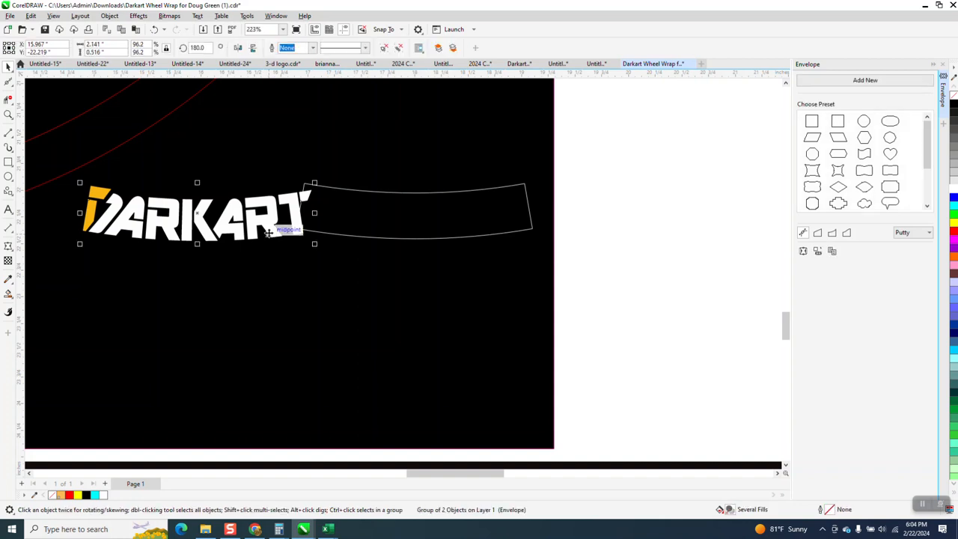
{"action": "left_click", "coordinate": [387, 232], "text": "shift"}
{"action": "key", "text": "e"}
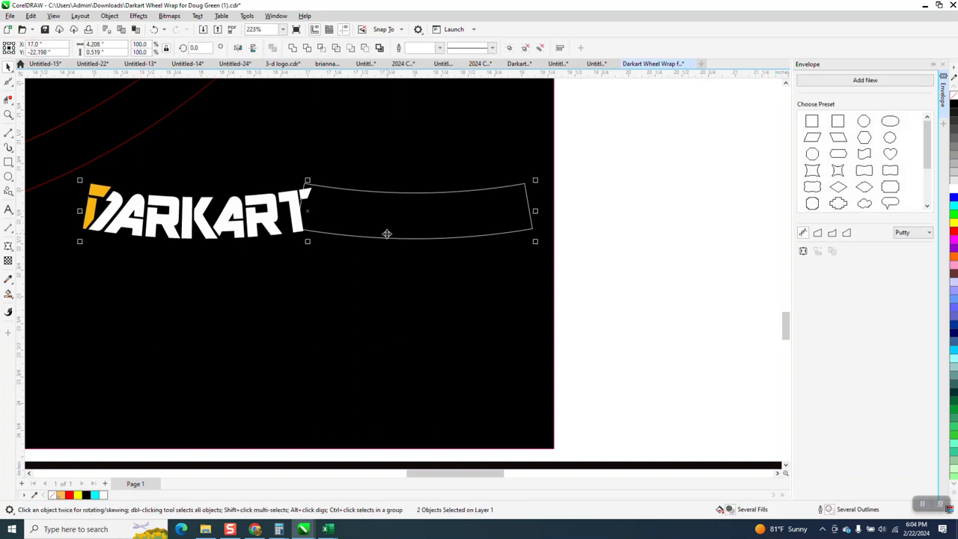
{"action": "key", "text": "c"}
{"action": "scroll", "coordinate": [638, 273], "scroll_direction": "down", "scroll_amount": 1}
{"action": "left_click", "coordinate": [614, 253]}
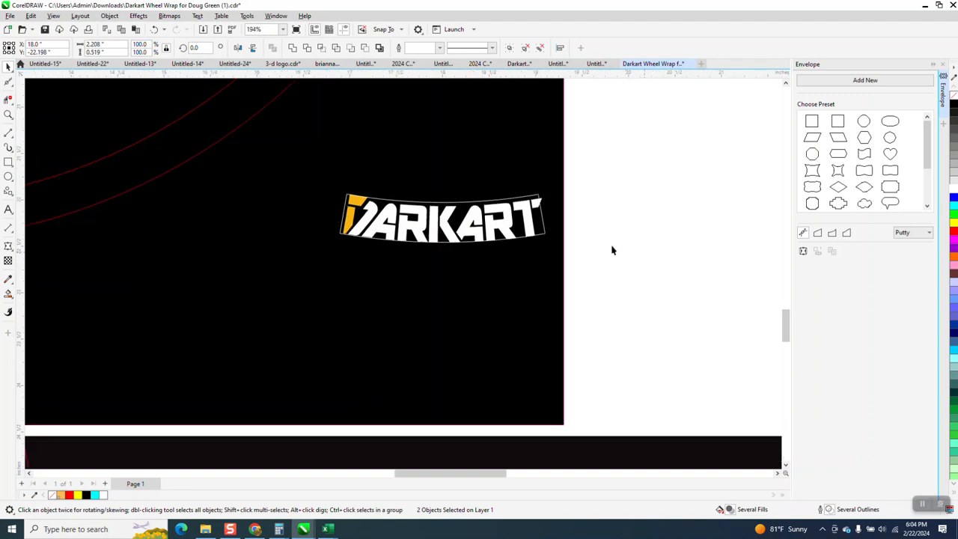
Delete the white curved outline around the DARKART lettering.
{"action": "left_click", "coordinate": [547, 230]}
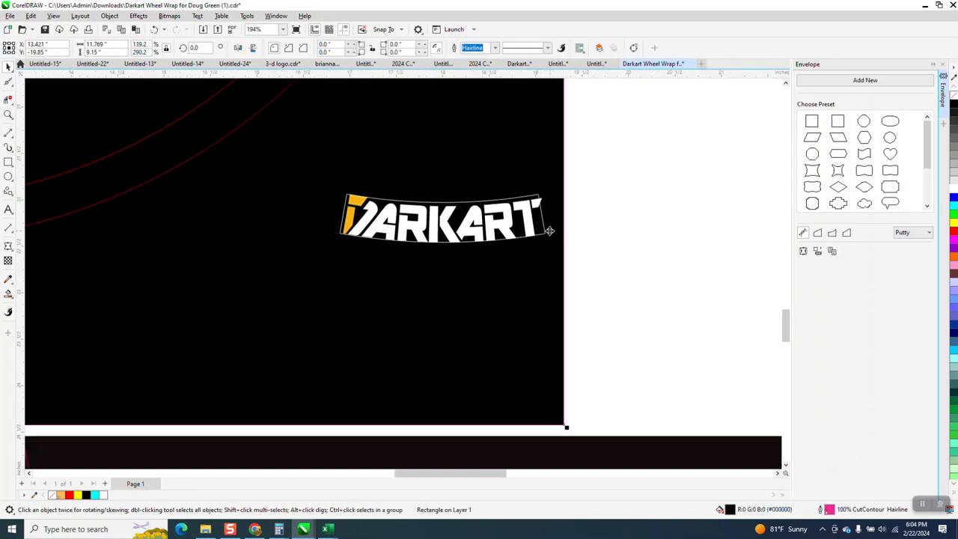
{"action": "left_click", "coordinate": [546, 232]}
{"action": "key", "text": "Escape"}
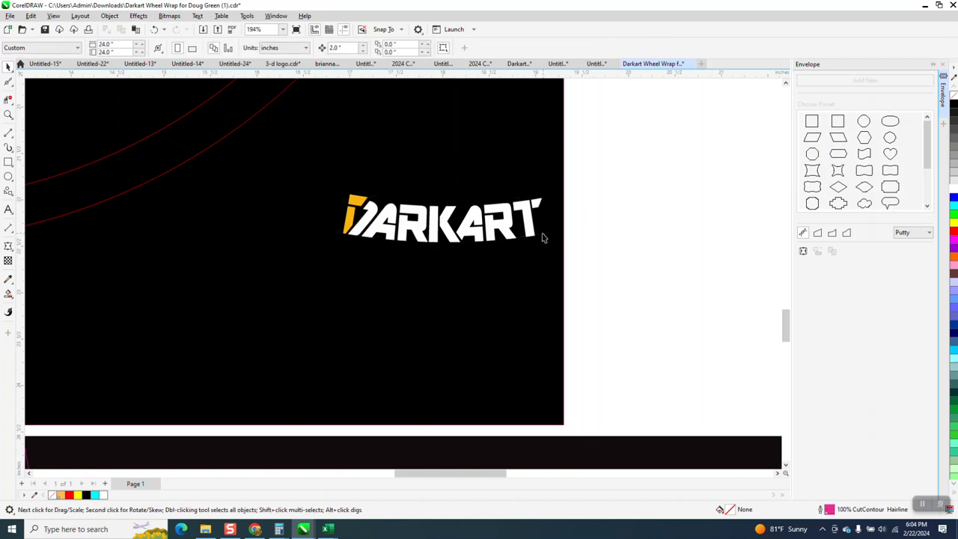
Nudge the curved DARKART lettering 6 inches left, back between the slanted lines and the circles.
{"action": "left_click", "coordinate": [535, 233]}
{"action": "key", "text": "Left"}
{"action": "key", "text": "Left"}
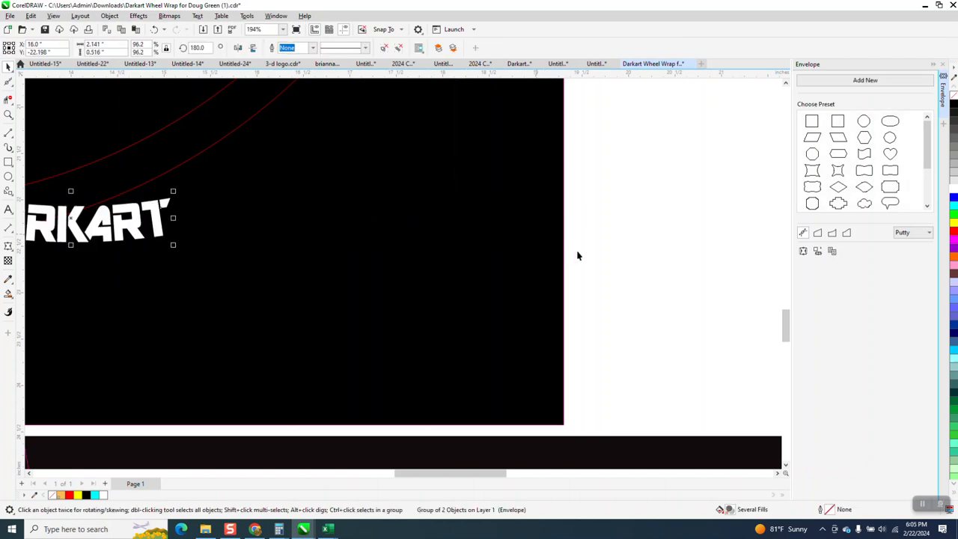
{"action": "scroll", "coordinate": [602, 264], "scroll_direction": "down", "scroll_amount": 2}
{"action": "key", "text": "Left"}
{"action": "scroll", "coordinate": [549, 302], "scroll_direction": "down", "scroll_amount": 2}
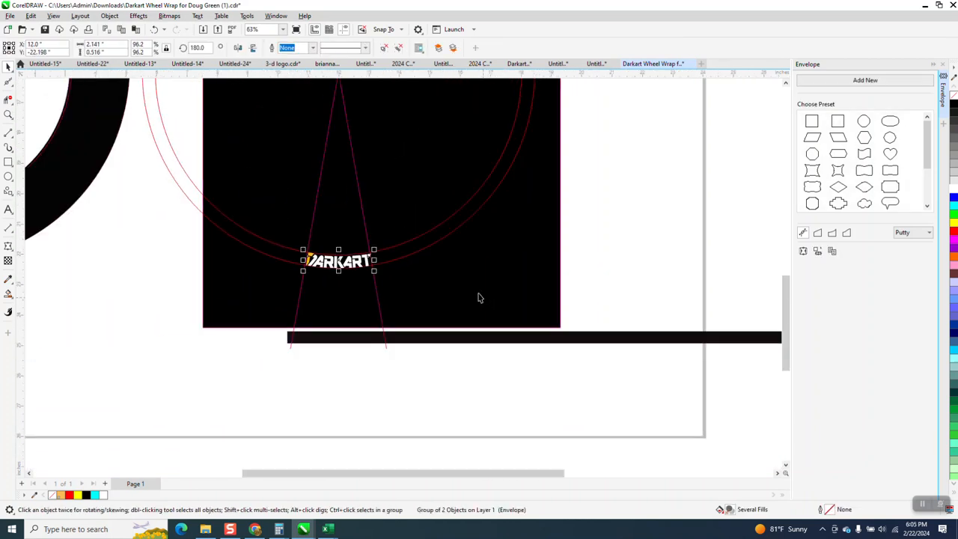
Delete both slanted guide lines and the inner red circle.
{"action": "left_click", "coordinate": [362, 205]}
{"action": "key", "text": "Delete"}
{"action": "left_click", "coordinate": [324, 178]}
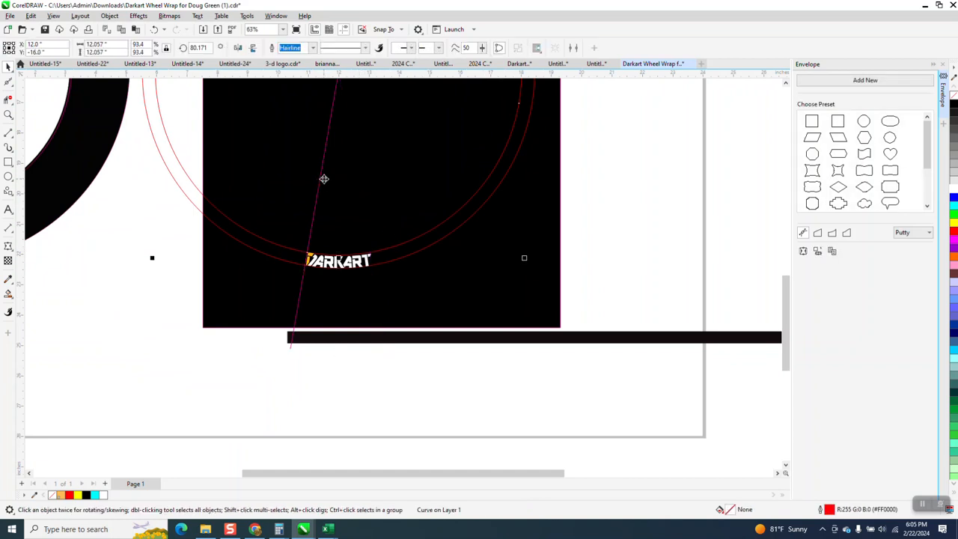
{"action": "key", "text": "Delete"}
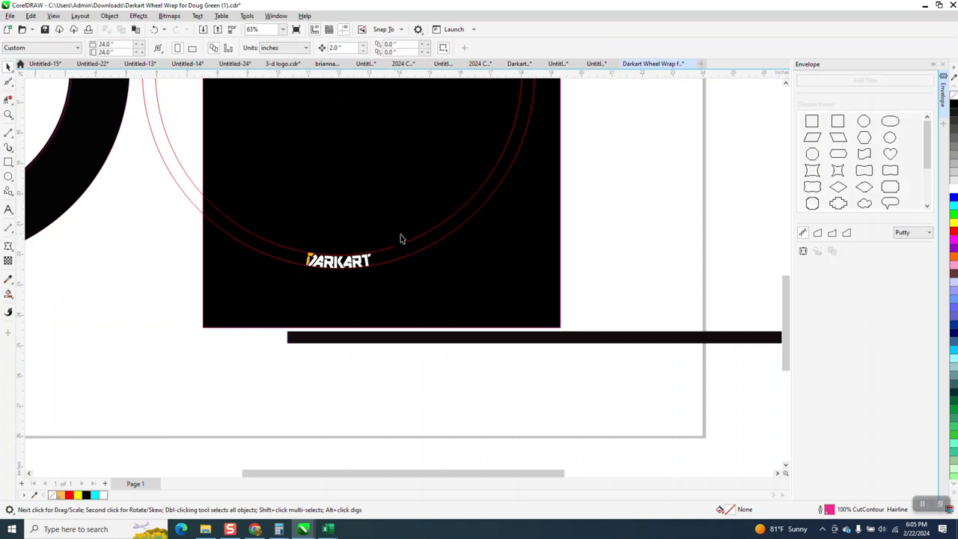
{"action": "left_click", "coordinate": [403, 247]}
{"action": "key", "text": "Delete"}
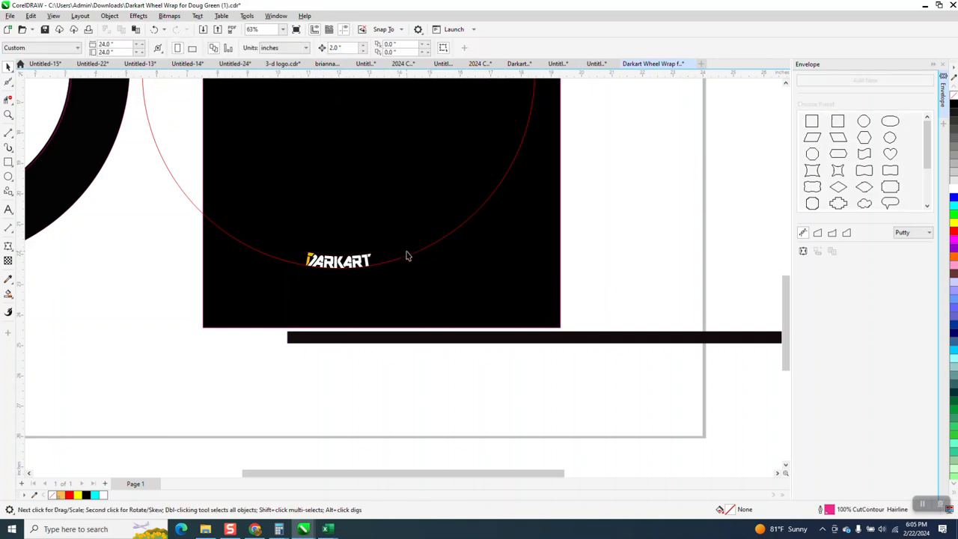
Reduce the nudge distance and nudge the DARKART lettering 0.02 inches up, off the red circle's edge.
{"action": "left_click", "coordinate": [8, 115]}
{"action": "left_click_drag", "start_coordinate": [304, 233], "coordinate": [414, 302]}
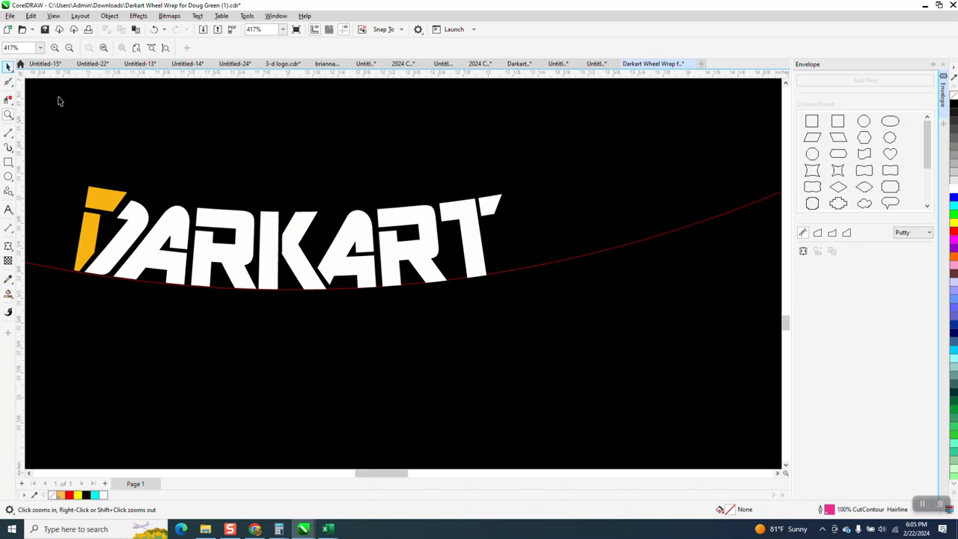
{"action": "left_click", "coordinate": [8, 66]}
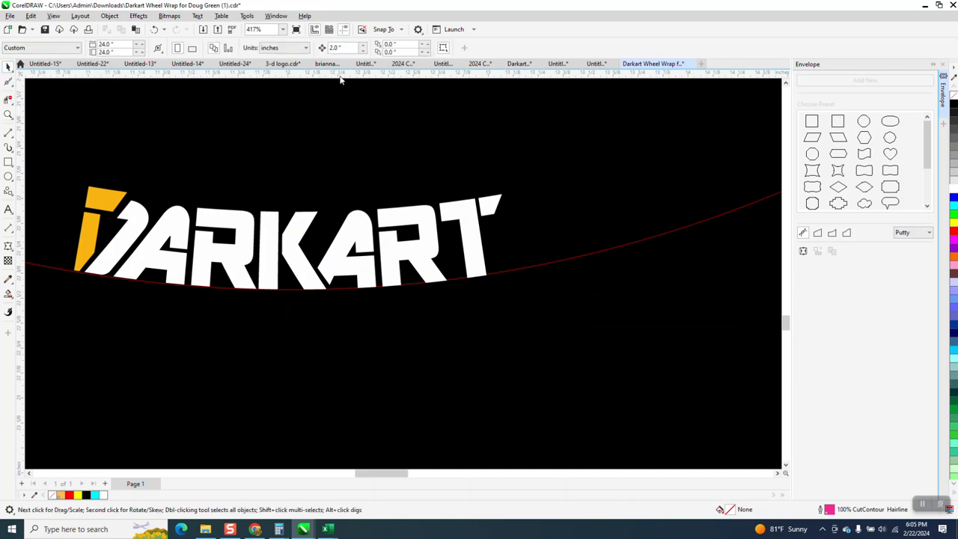
{"action": "left_click_drag", "start_coordinate": [349, 48], "coordinate": [319, 73]}
{"action": "type", "text": ".01"}
{"action": "left_click", "coordinate": [466, 225]}
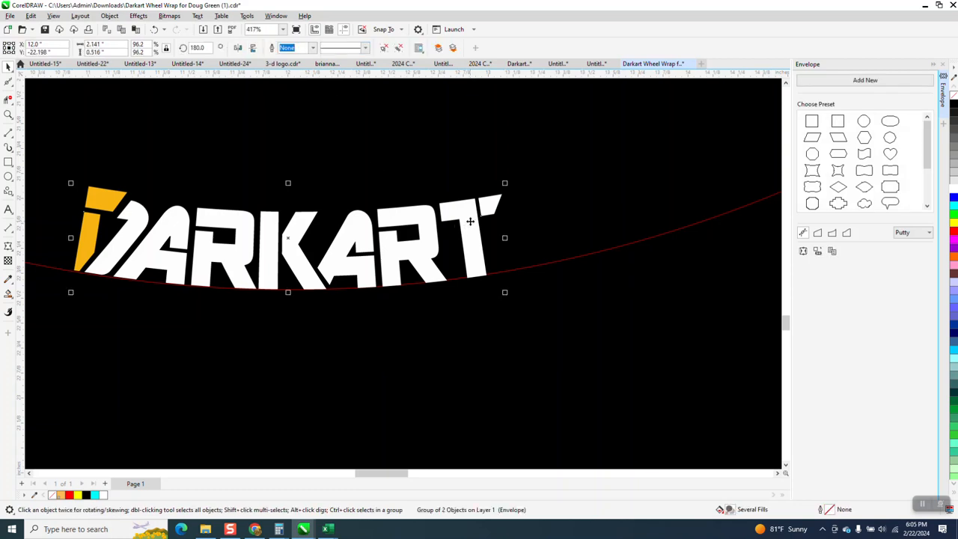
{"action": "key", "text": "Up"}
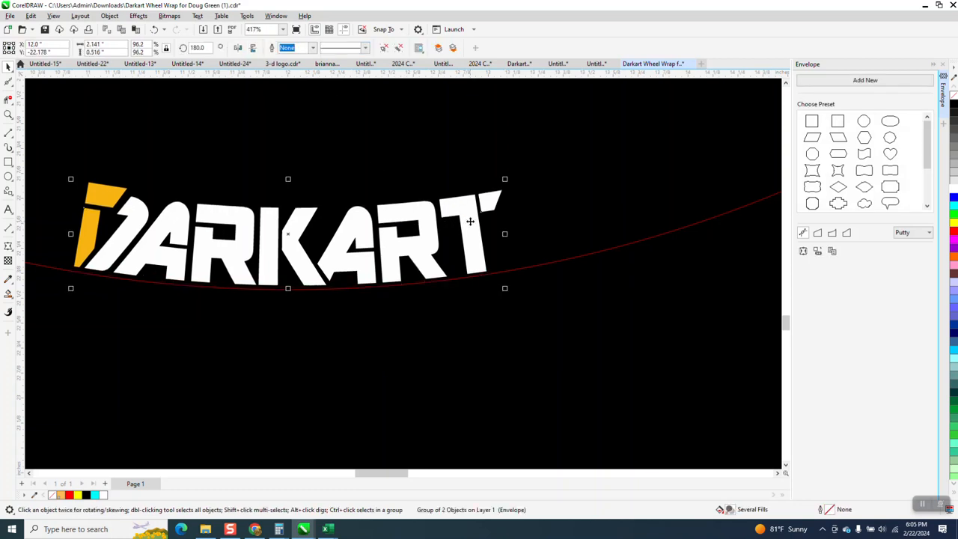
Center a horizontal and a vertical guideline on the page, crossing at X 12 and Y -16 inches.
{"action": "scroll", "coordinate": [398, 342], "scroll_direction": "down", "scroll_amount": 5}
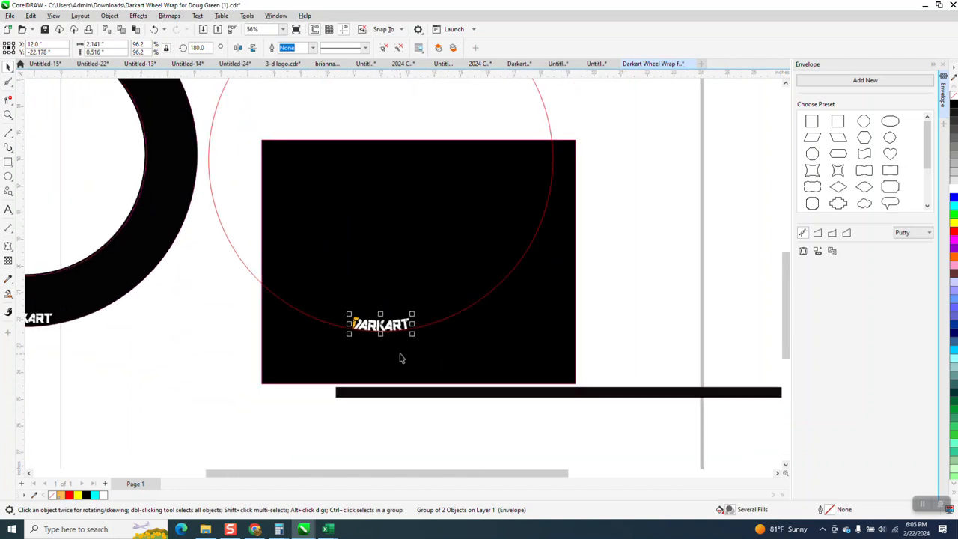
{"action": "scroll", "coordinate": [405, 229], "scroll_direction": "down", "scroll_amount": 1}
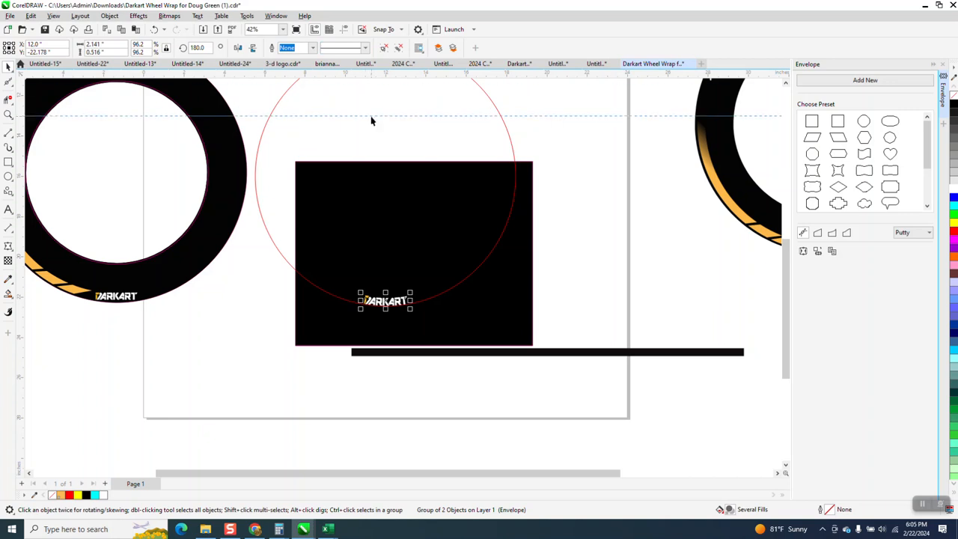
{"action": "left_click", "coordinate": [372, 117]}
{"action": "left_click", "coordinate": [344, 31]}
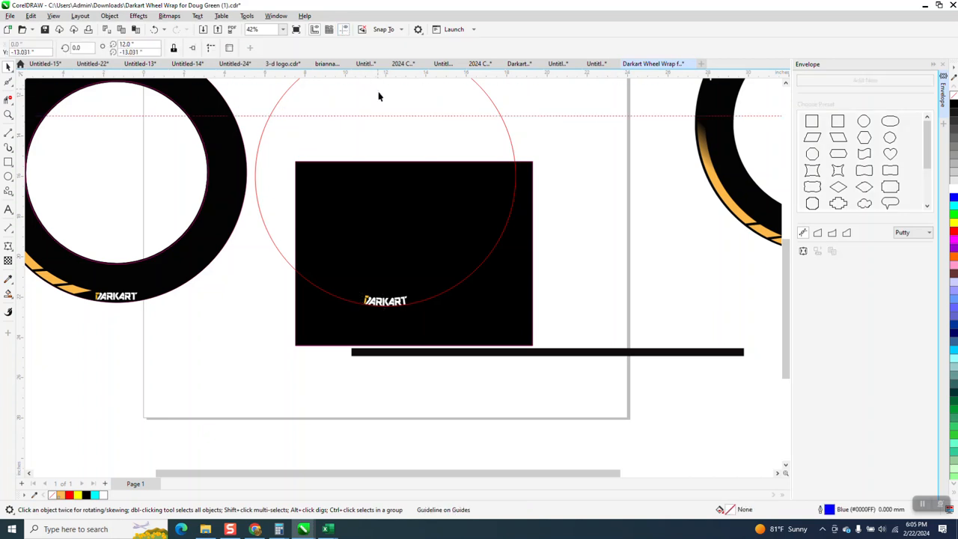
{"action": "key", "text": "p"}
{"action": "left_click_drag", "start_coordinate": [22, 148], "coordinate": [145, 157]}
{"action": "key", "text": "p"}
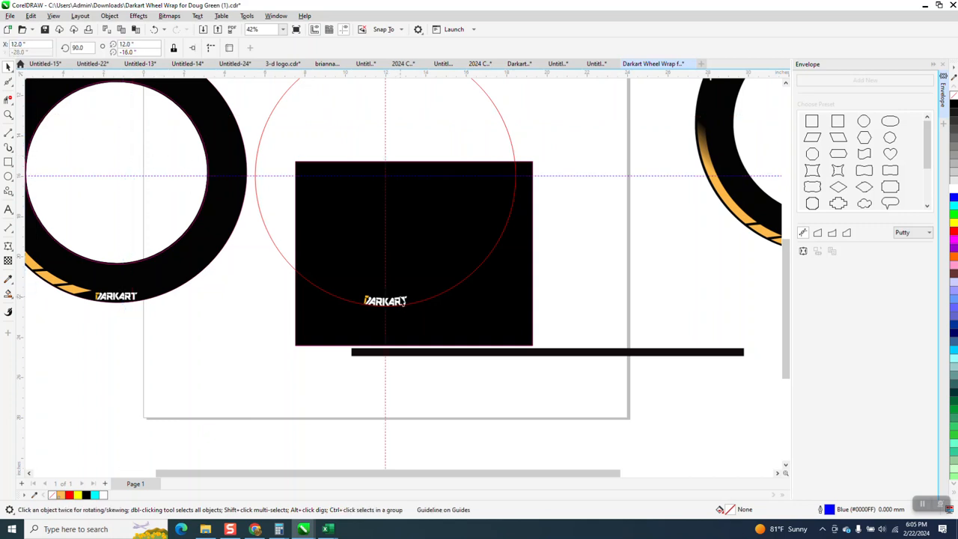
Set the nudge distance to 2 inches with nothing selected.
{"action": "scroll", "coordinate": [441, 312], "scroll_direction": "down", "scroll_amount": 2}
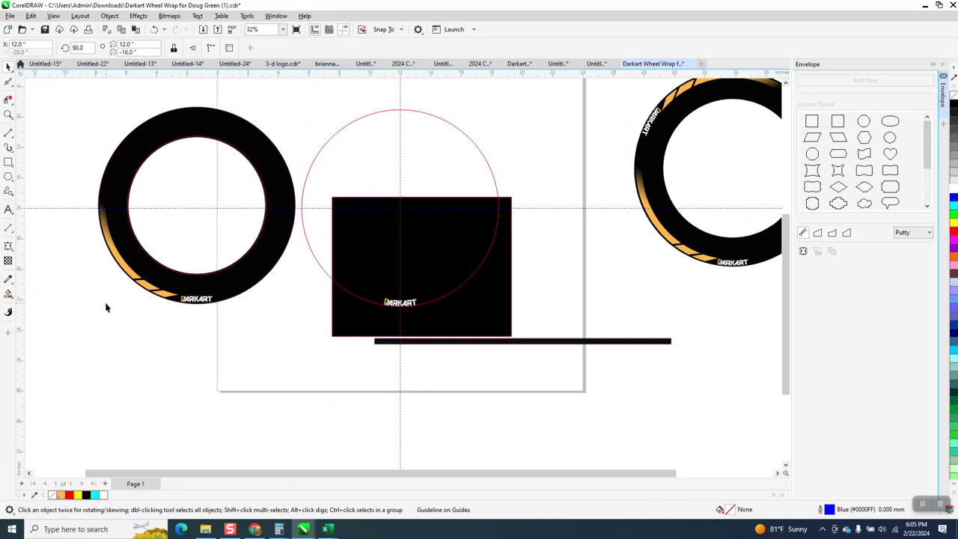
{"action": "left_click", "coordinate": [160, 297]}
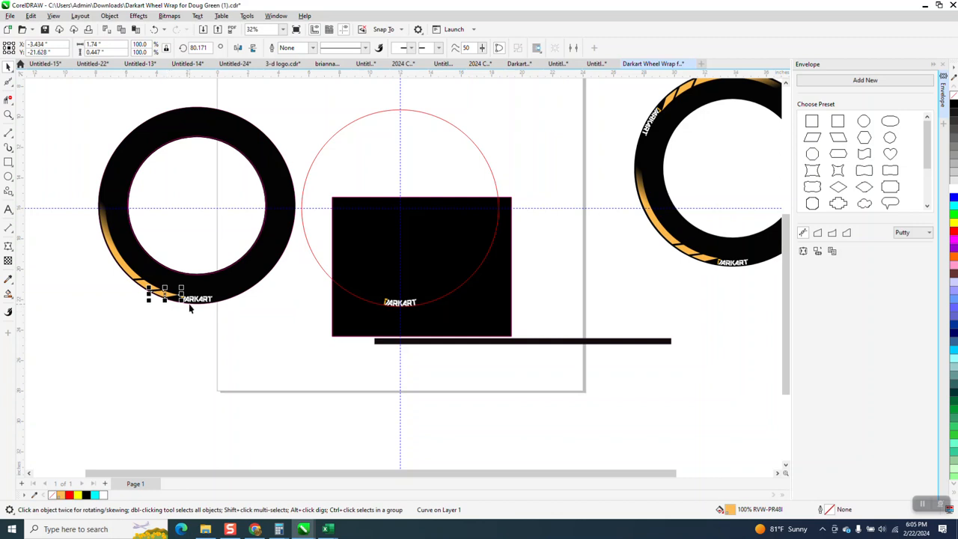
{"action": "left_click", "coordinate": [65, 227]}
{"action": "double_click", "coordinate": [348, 49]}
{"action": "type", "text": "2"}
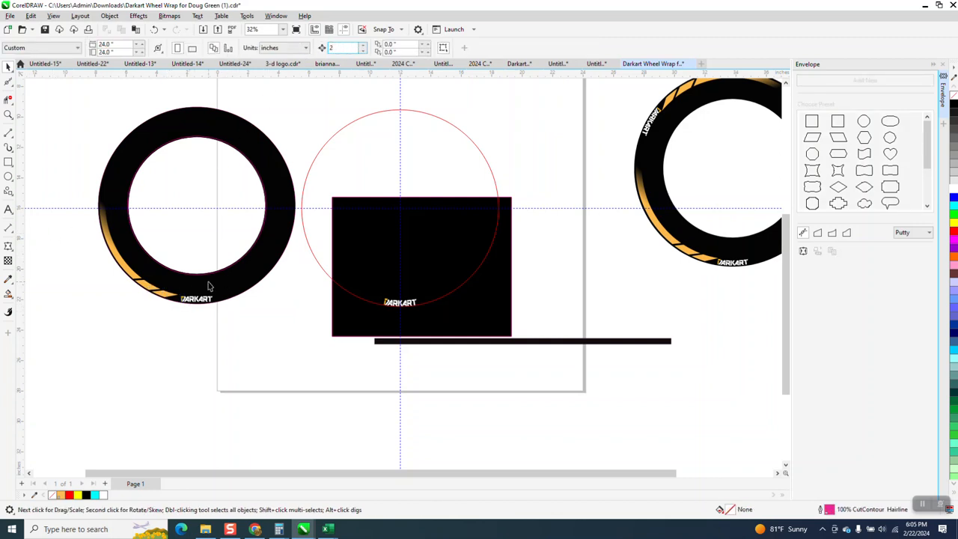
Nudge the three orange stripe pieces on the left ring 4 inches down, out of the black ring.
{"action": "left_click", "coordinate": [170, 298]}
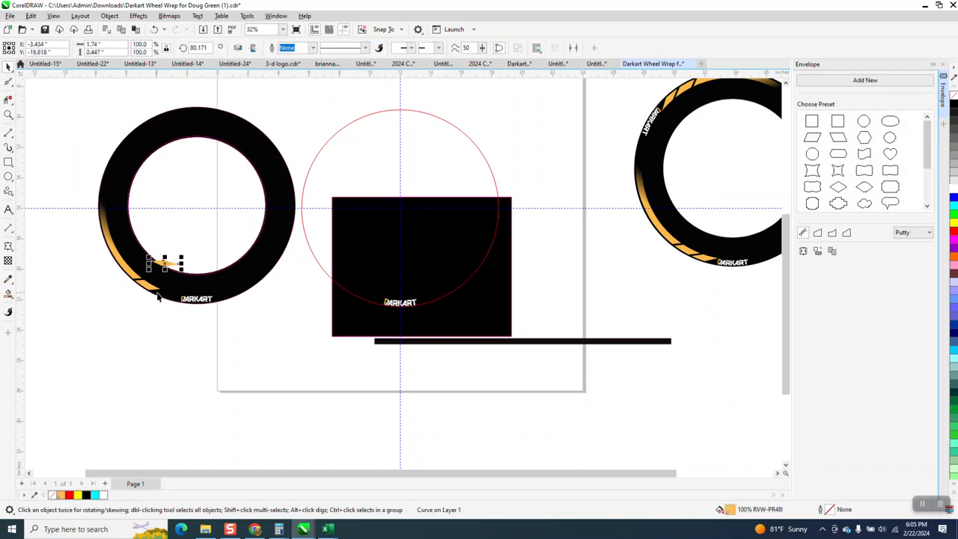
{"action": "key", "text": "Down"}
{"action": "key", "text": "Down"}
{"action": "key", "text": "Down"}
{"action": "left_click", "coordinate": [151, 286]}
{"action": "key", "text": "Down"}
{"action": "key", "text": "Down"}
{"action": "left_click", "coordinate": [135, 280]}
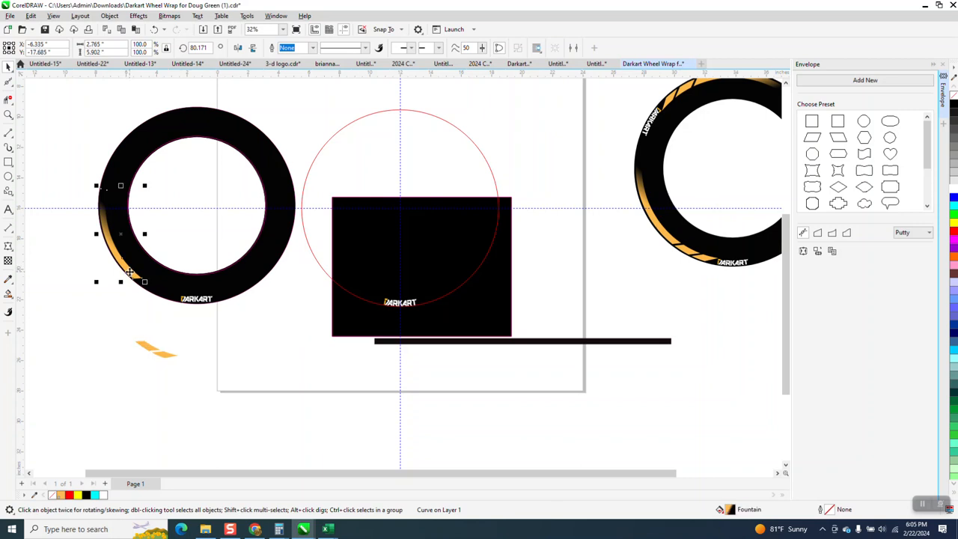
{"action": "key", "text": "Down"}
{"action": "key", "text": "Down"}
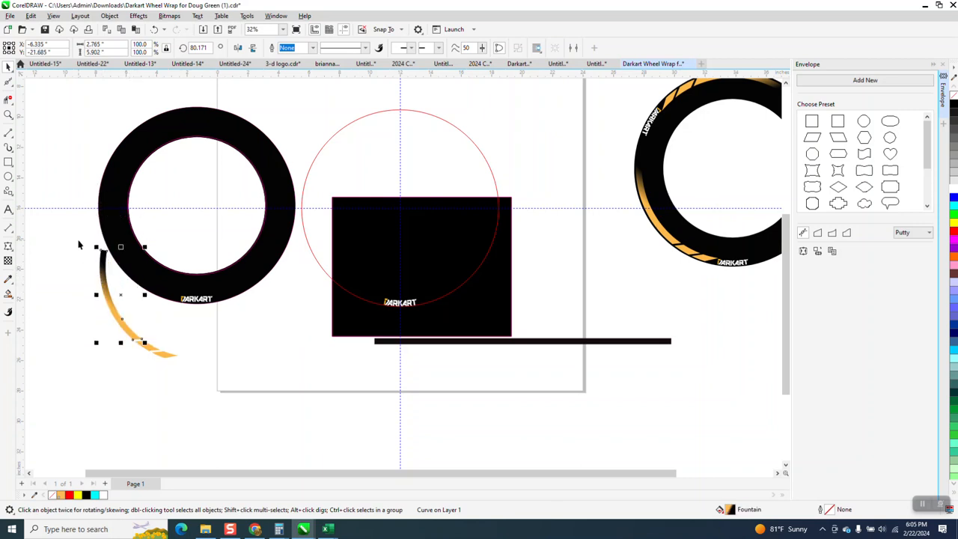
Try grouping all the stripe pieces around the arc and nudging the group clear of the left ring.
{"action": "left_click_drag", "start_coordinate": [78, 244], "coordinate": [199, 388]}
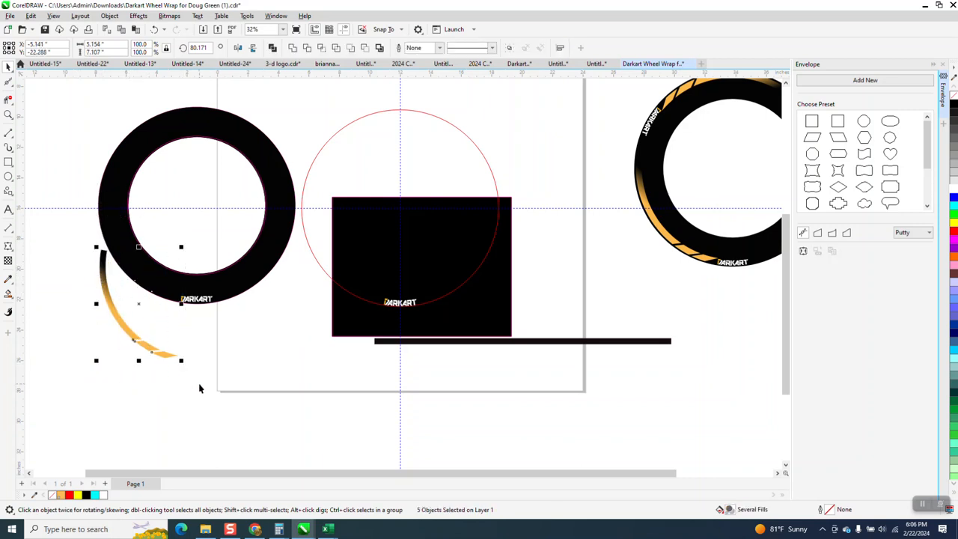
{"action": "key", "text": "ctrl+g"}
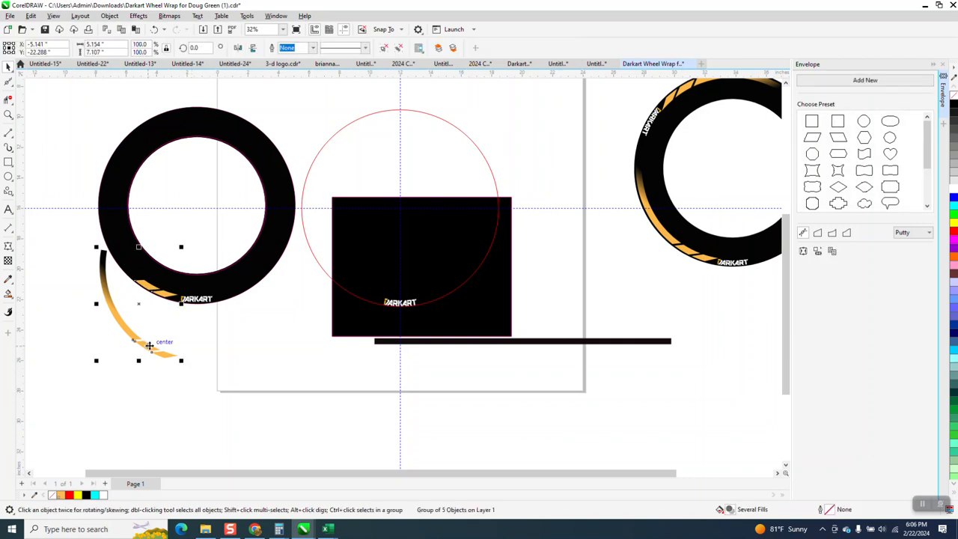
{"action": "key", "text": "Right"}
{"action": "key", "text": "Right"}
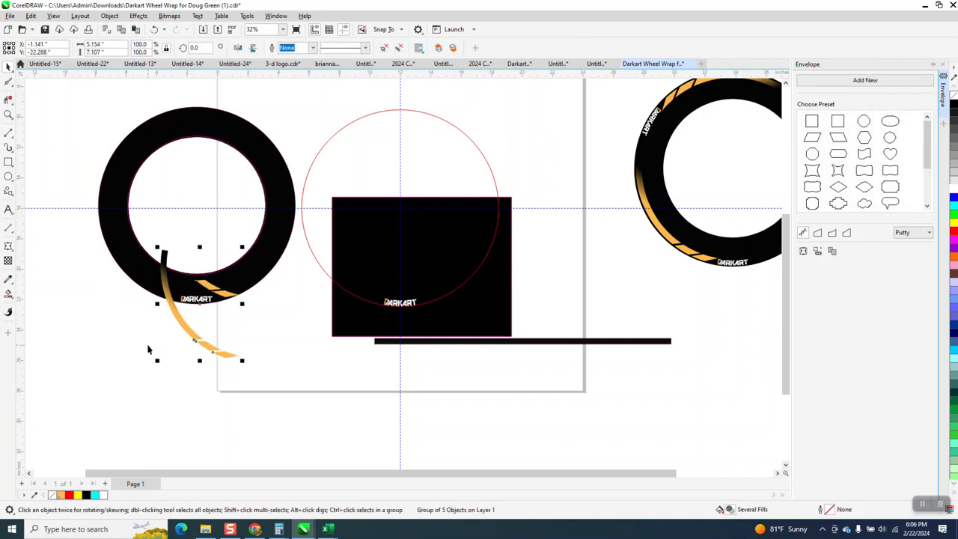
{"action": "key", "text": "Left"}
{"action": "key", "text": "Down"}
{"action": "key", "text": "Down"}
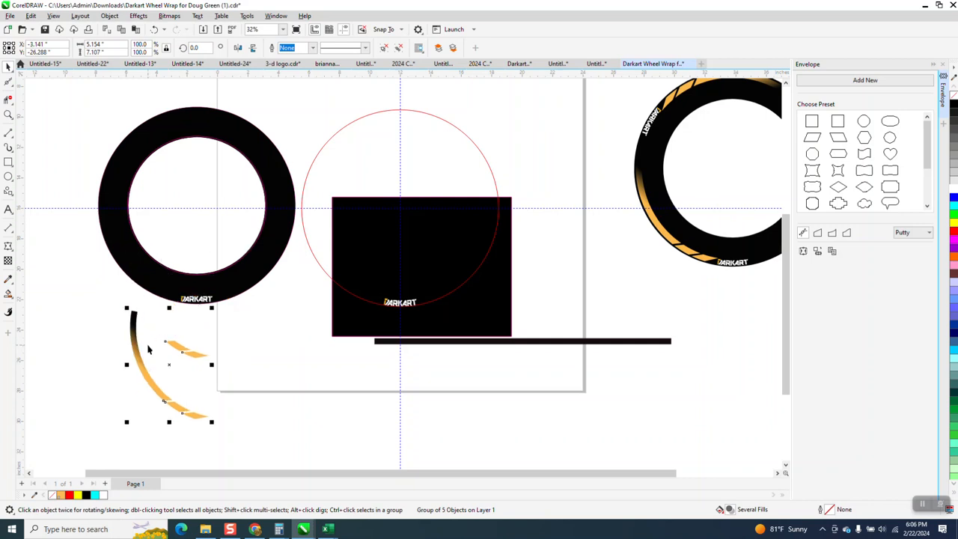
Undo the stripe group's nudges and the grouping.
{"action": "left_click", "coordinate": [154, 30]}
{"action": "left_click", "coordinate": [154, 30]}
{"action": "left_click", "coordinate": [155, 29]}
{"action": "left_click", "coordinate": [155, 29]}
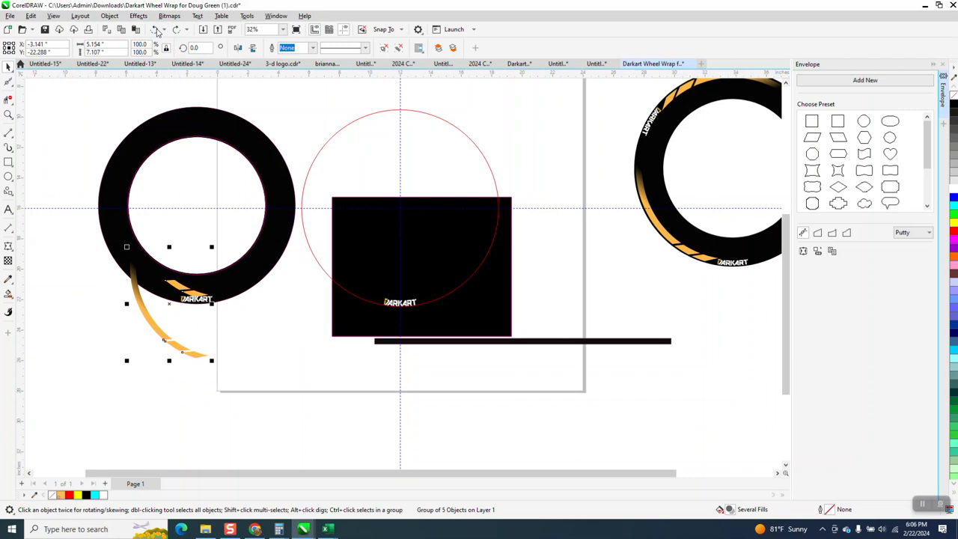
{"action": "left_click", "coordinate": [155, 29]}
{"action": "left_click", "coordinate": [155, 29]}
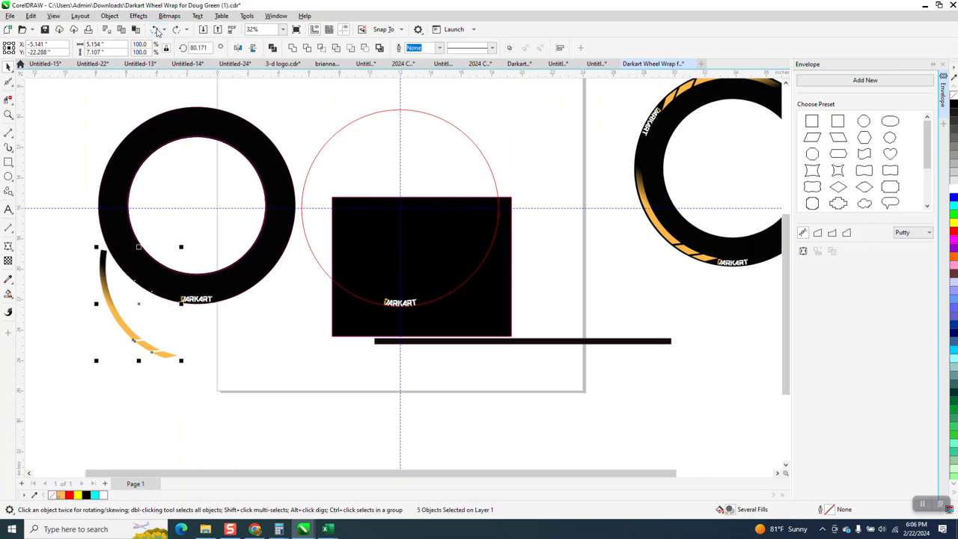
Nudge each of the three orange stripe pieces 2 inches further down individually.
{"action": "left_click", "coordinate": [75, 372]}
{"action": "left_click", "coordinate": [119, 320]}
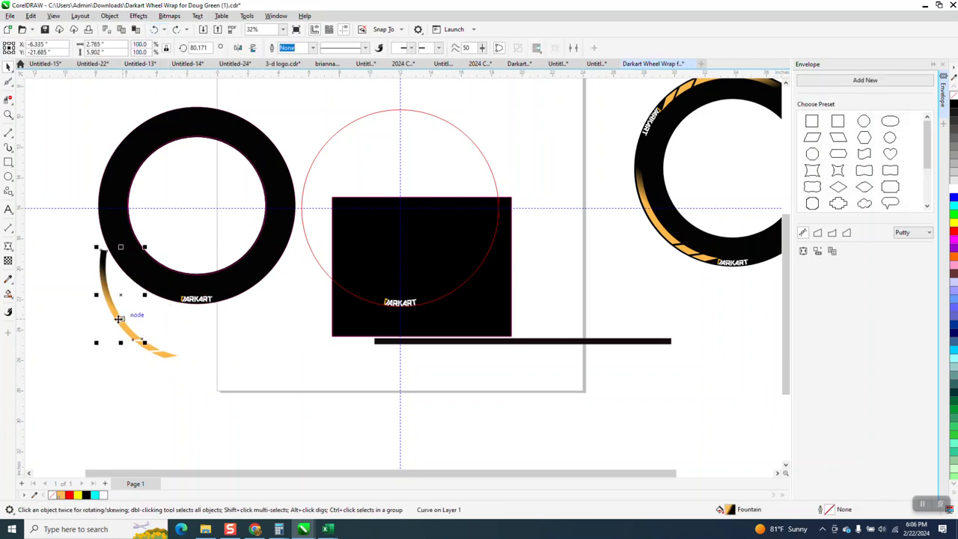
{"action": "key", "text": "Down"}
{"action": "left_click", "coordinate": [147, 348]}
{"action": "key", "text": "Down"}
{"action": "left_click", "coordinate": [163, 354]}
{"action": "key", "text": "Down"}
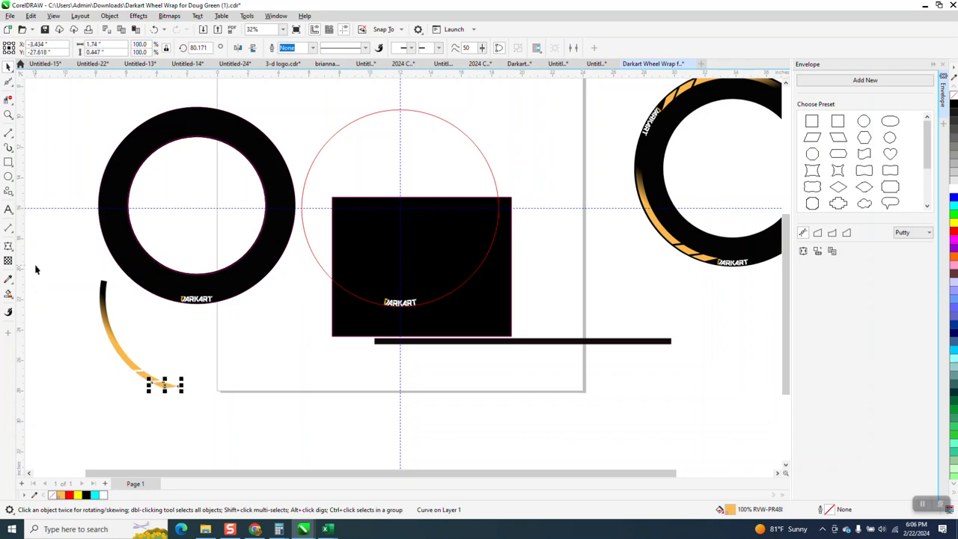
Nudge the three stripe pieces another 4 inches down, away from the left ring, and group them.
{"action": "left_click_drag", "start_coordinate": [69, 280], "coordinate": [188, 408]}
{"action": "left_click", "coordinate": [186, 365]}
{"action": "left_click", "coordinate": [103, 291]}
{"action": "key", "text": "Down"}
{"action": "key", "text": "Down"}
{"action": "left_click", "coordinate": [142, 378]}
{"action": "key", "text": "Down"}
{"action": "key", "text": "Down"}
{"action": "left_click", "coordinate": [166, 385]}
{"action": "key", "text": "Down"}
{"action": "key", "text": "Down"}
{"action": "left_click_drag", "start_coordinate": [70, 329], "coordinate": [210, 471]}
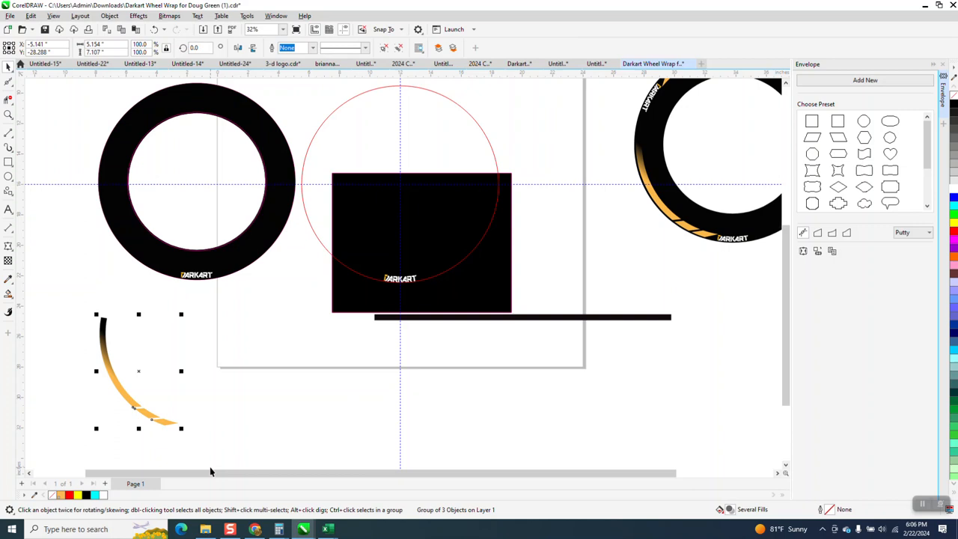
Move the stripe group onto the lower-left arc of the red circle, leading up to the DARKART lettering.
{"action": "left_click_drag", "start_coordinate": [139, 372], "coordinate": [347, 229]}
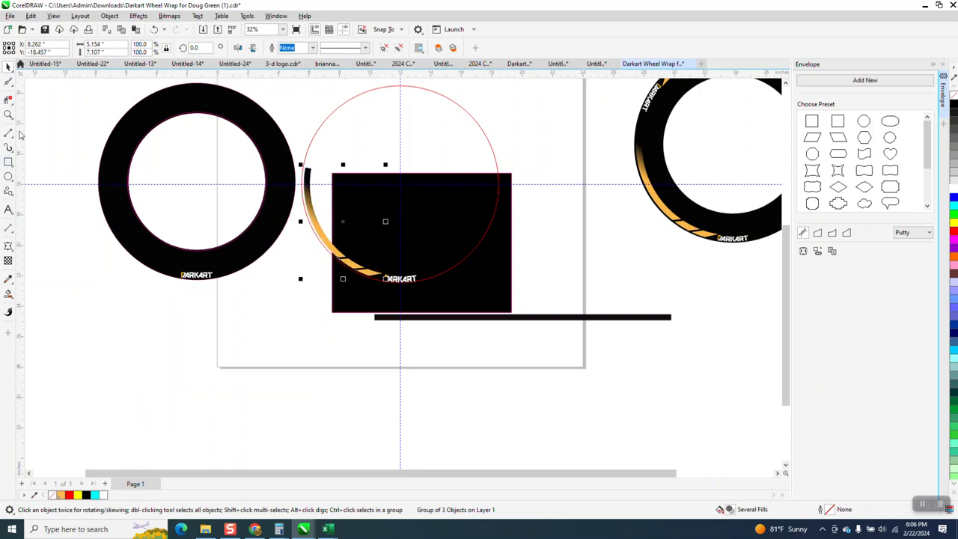
{"action": "left_click", "coordinate": [9, 115]}
{"action": "left_click_drag", "start_coordinate": [291, 162], "coordinate": [513, 329]}
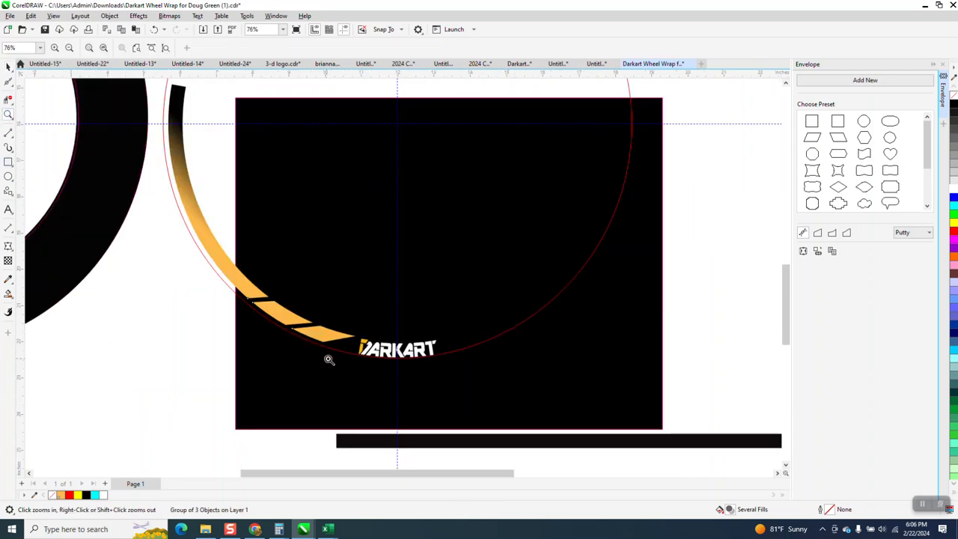
{"action": "scroll", "coordinate": [322, 337], "scroll_direction": "down", "scroll_amount": 2}
{"action": "left_click", "coordinate": [8, 67]}
Set the nudge distance to 0.01 inches and nudge the stripe group 0.07 inches left along the red circle.
{"action": "left_click", "coordinate": [599, 118]}
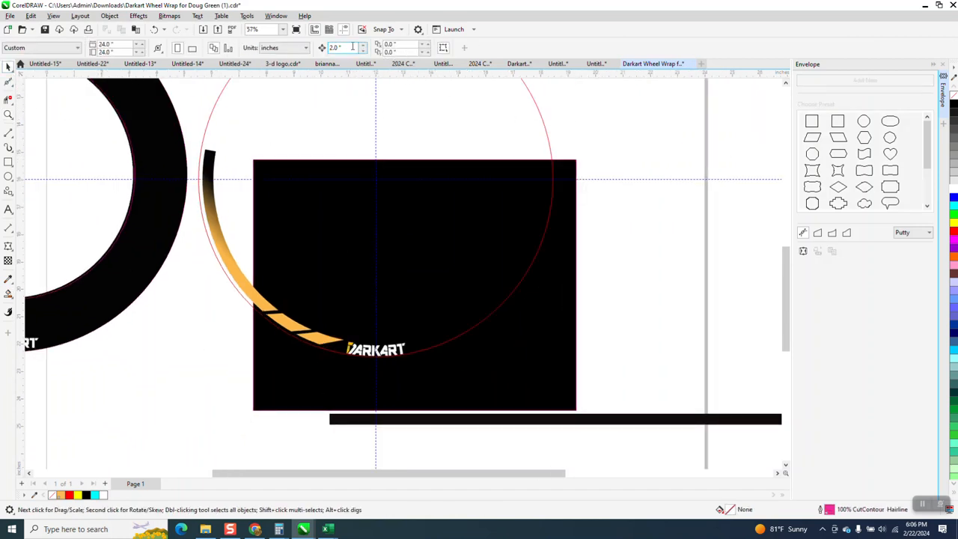
{"action": "key", "text": "BackSpace"}
{"action": "left_click", "coordinate": [208, 198]}
{"action": "key", "text": "Left"}
{"action": "key", "text": "Left"}
{"action": "key", "text": "Left"}
{"action": "key", "text": "Left"}
{"action": "key", "text": "Left"}
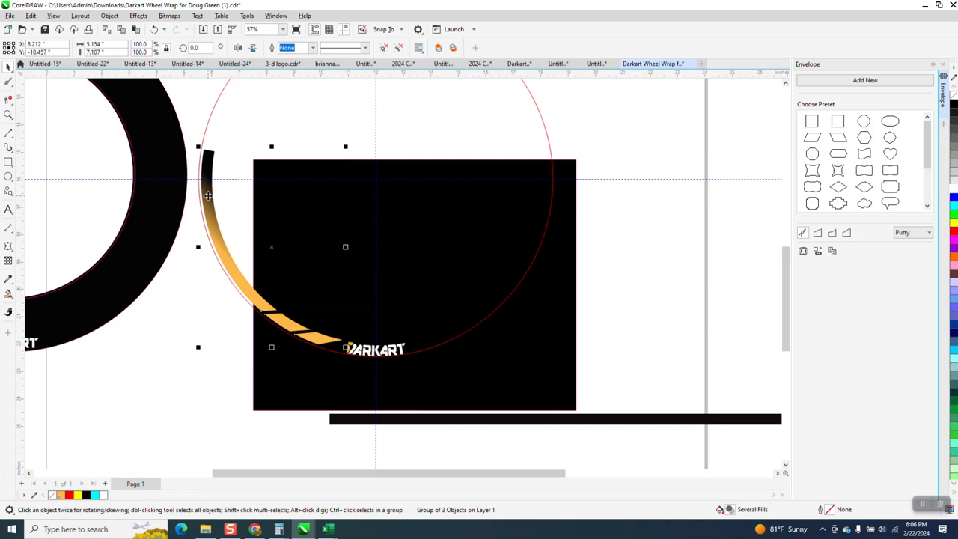
{"action": "key", "text": "Left"}
{"action": "key", "text": "Left"}
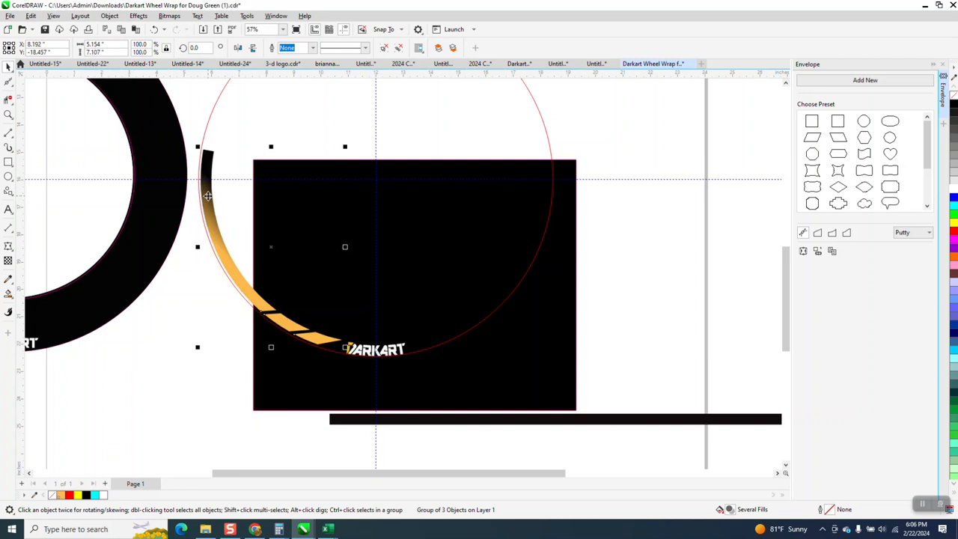
Group the stripes with the DARKART lettering inside the red circle.
{"action": "scroll", "coordinate": [464, 308], "scroll_direction": "down", "scroll_amount": 1}
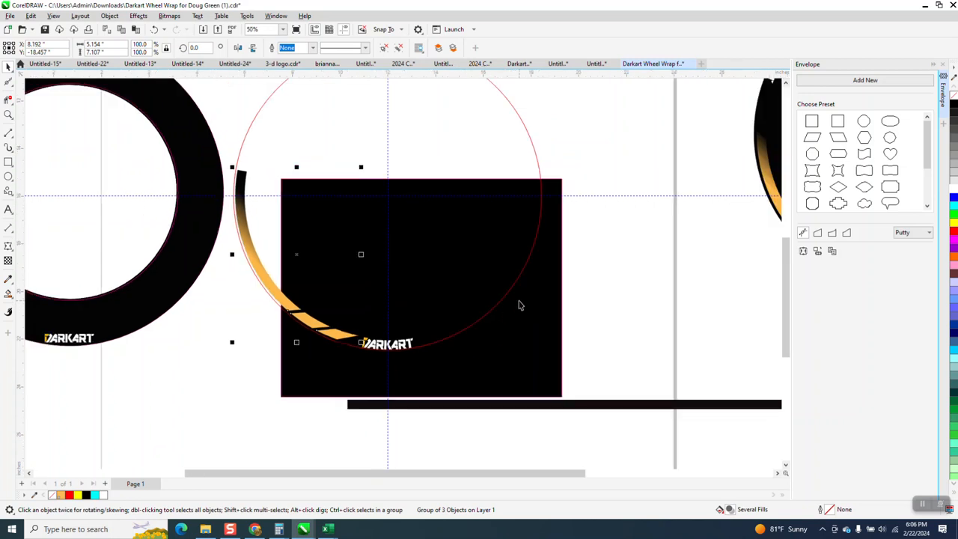
{"action": "left_click_drag", "start_coordinate": [227, 147], "coordinate": [422, 367]}
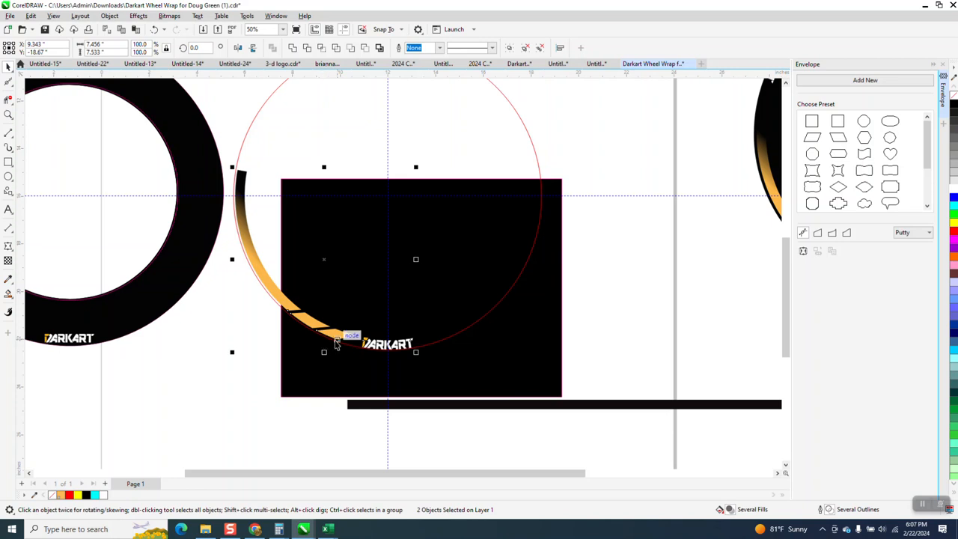
{"action": "key", "text": "ctrl+g"}
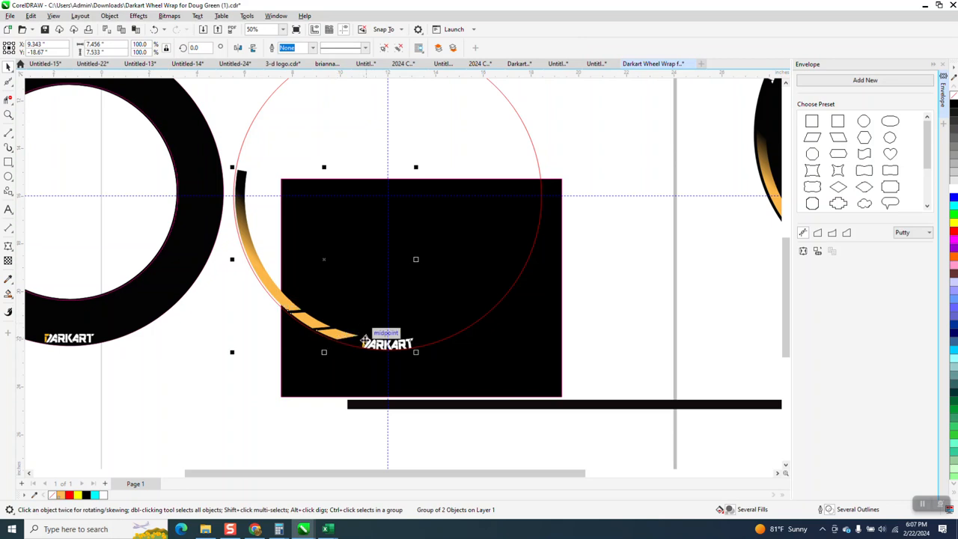
Make two copies of the stripe and lettering group, rotated 120 and 240 degrees about the guideline intersection.
{"action": "left_click", "coordinate": [348, 337]}
{"action": "left_click", "coordinate": [194, 48]}
{"action": "type", "text": "120"}
{"action": "key", "text": "Return"}
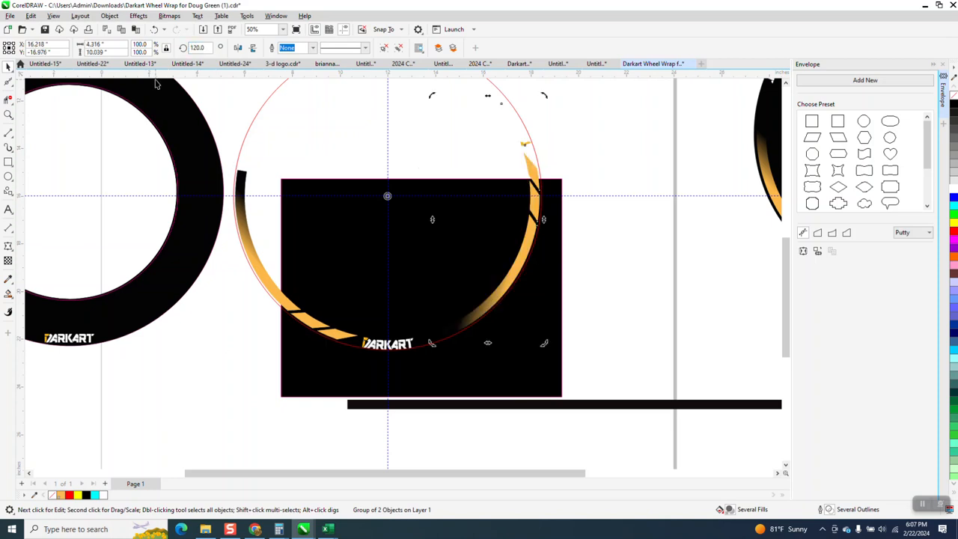
{"action": "key", "text": "ctrl+r"}
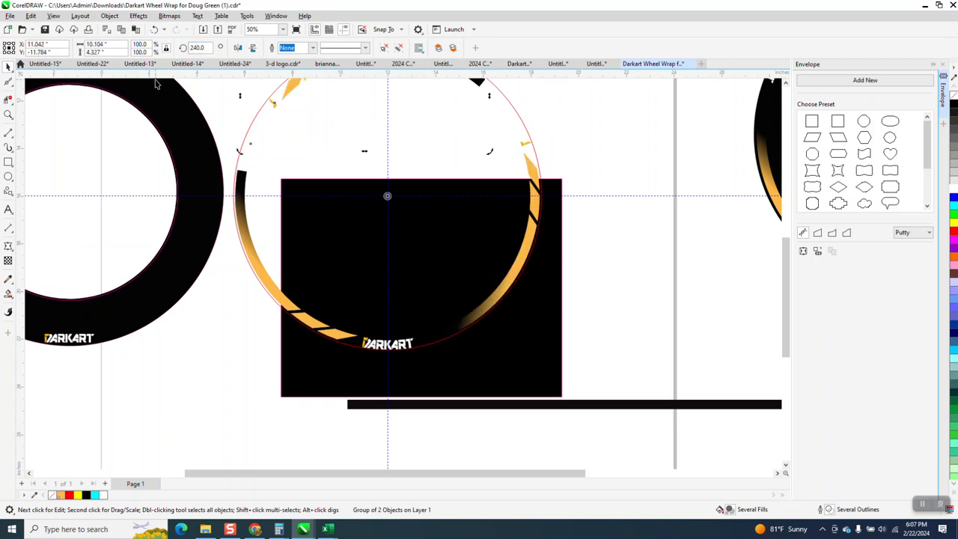
Move the black rectangle away from the red circle and delete the DARKART lettering on the left ring.
{"action": "scroll", "coordinate": [198, 172], "scroll_direction": "down", "scroll_amount": 2}
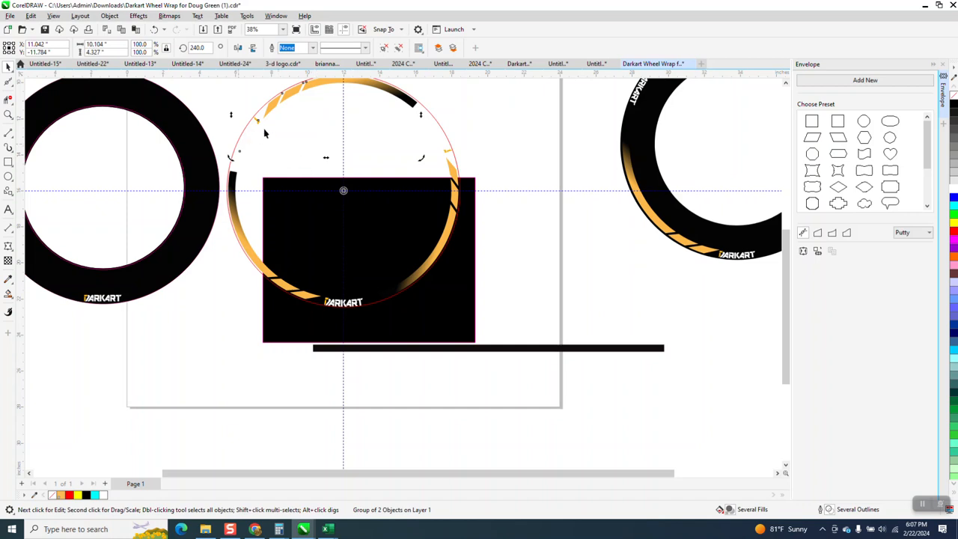
{"action": "left_click", "coordinate": [432, 208], "text": "ctrl"}
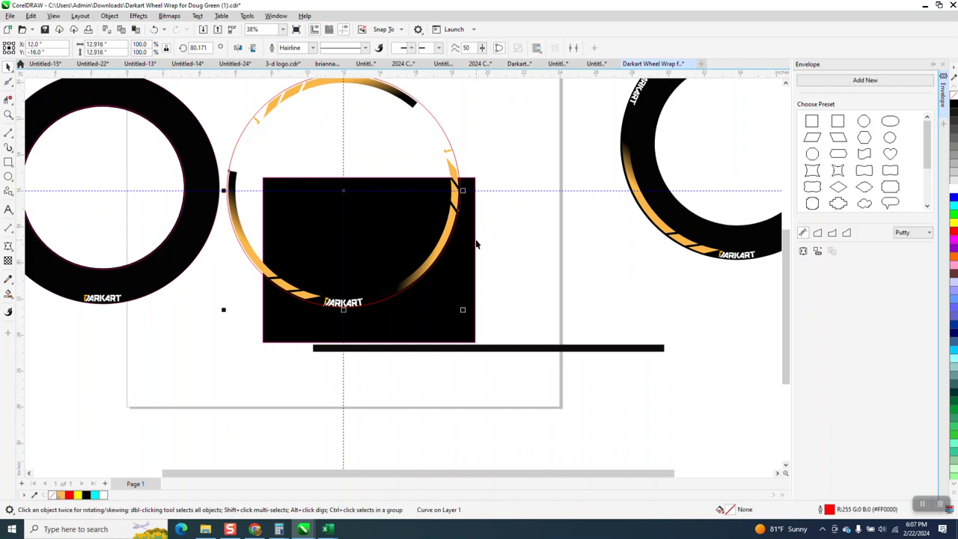
{"action": "left_click_drag", "start_coordinate": [474, 250], "coordinate": [748, 275]}
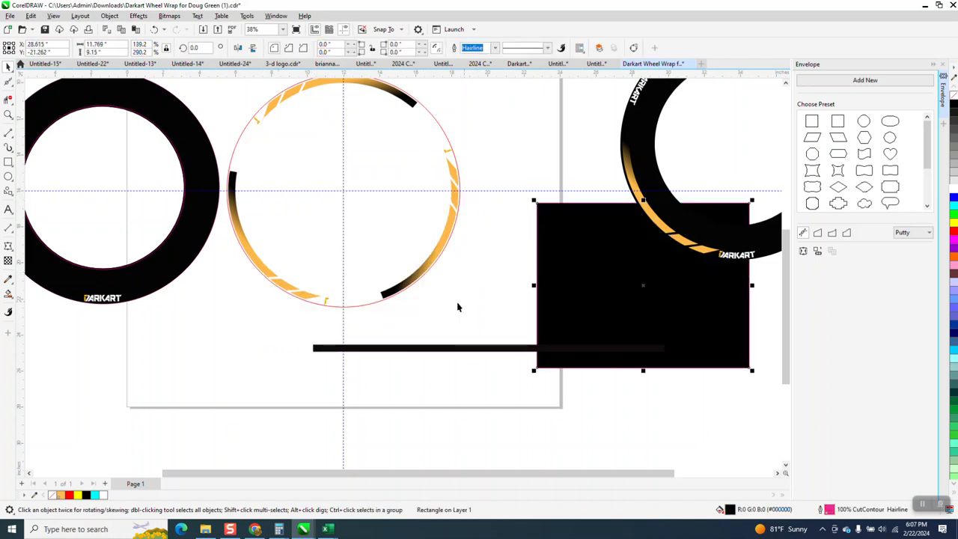
{"action": "left_click", "coordinate": [119, 302]}
{"action": "key", "text": "Delete"}
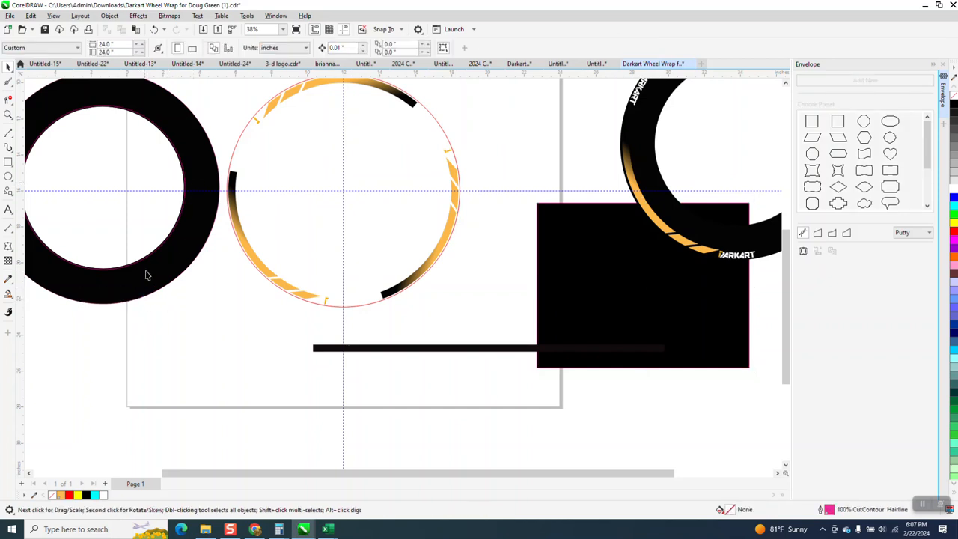
Center the black ring on the page behind the rotated graphics, and nudge it 0.02 inches left.
{"action": "left_click", "coordinate": [158, 266]}
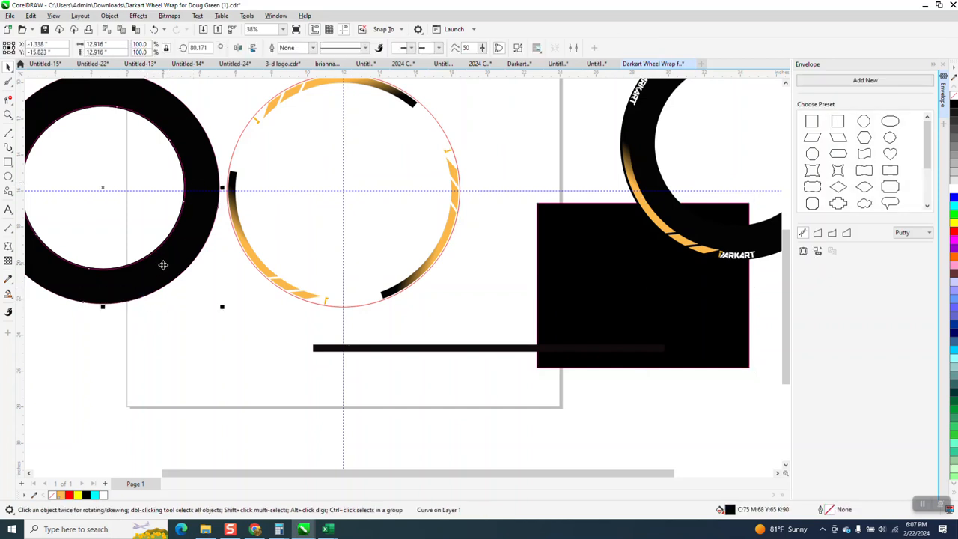
{"action": "key", "text": "p"}
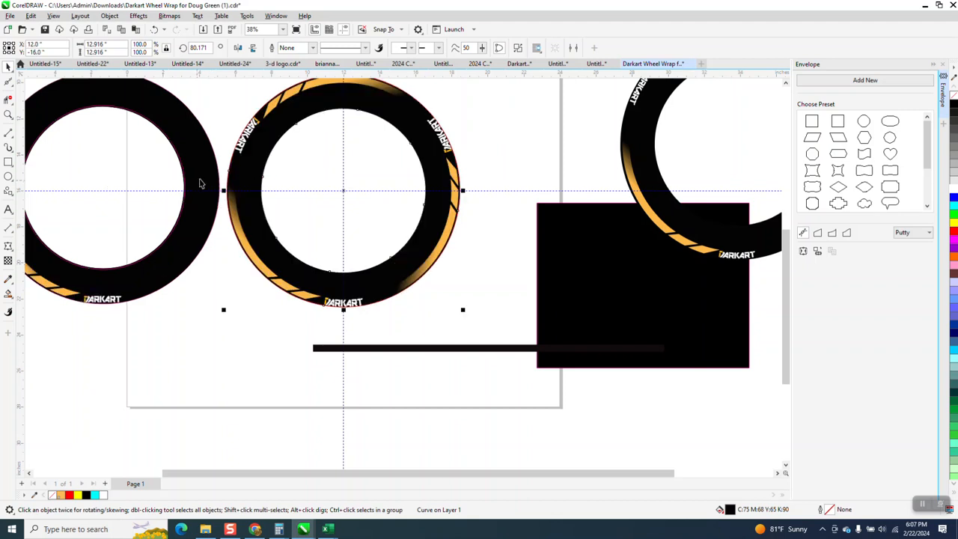
{"action": "key", "text": "Left"}
{"action": "key", "text": "Left"}
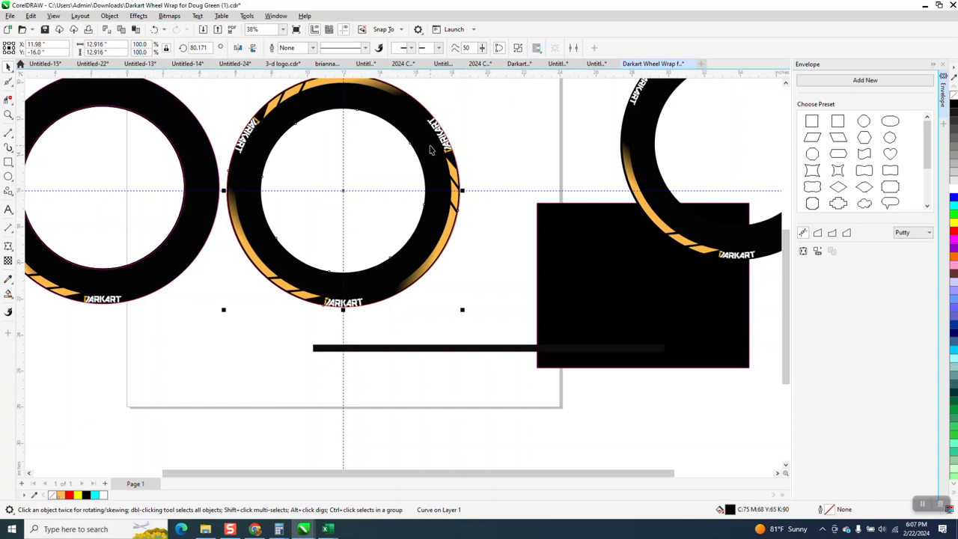
Pull the red guide circle out of the finished ring and delete it.
{"action": "key", "text": "Escape"}
{"action": "left_click", "coordinate": [436, 166]}
{"action": "key", "text": "Left"}
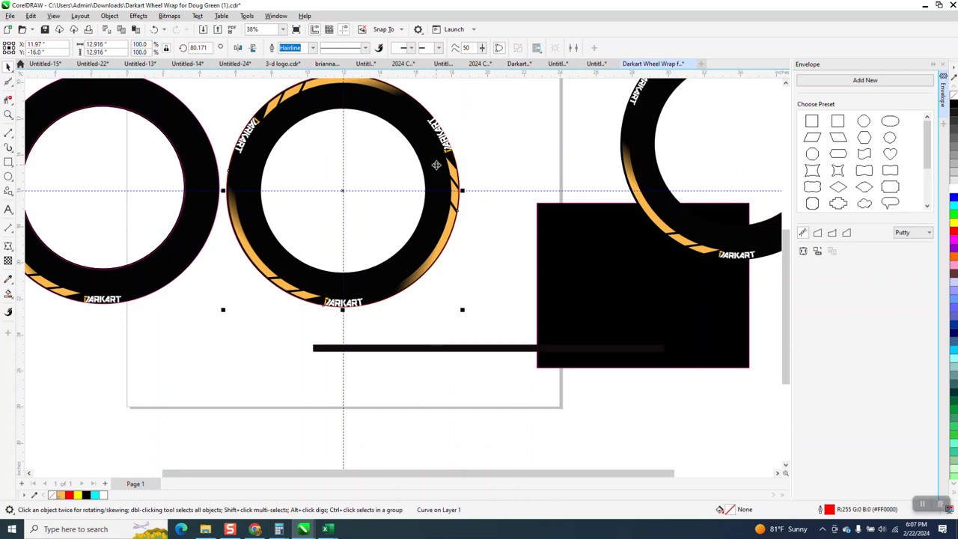
{"action": "left_click", "coordinate": [480, 161]}
{"action": "left_click", "coordinate": [431, 176]}
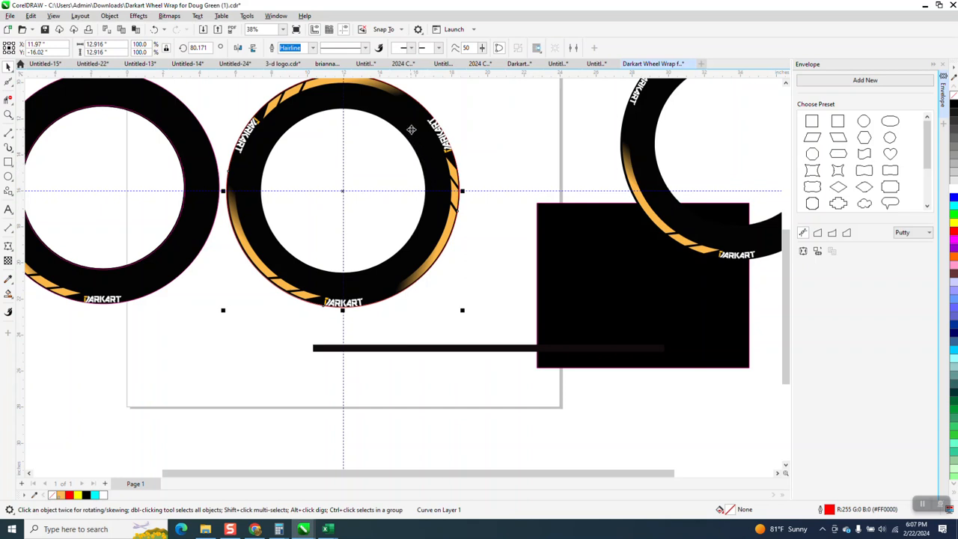
{"action": "left_click_drag", "start_coordinate": [411, 129], "coordinate": [269, 289]}
{"action": "key", "text": "Delete"}
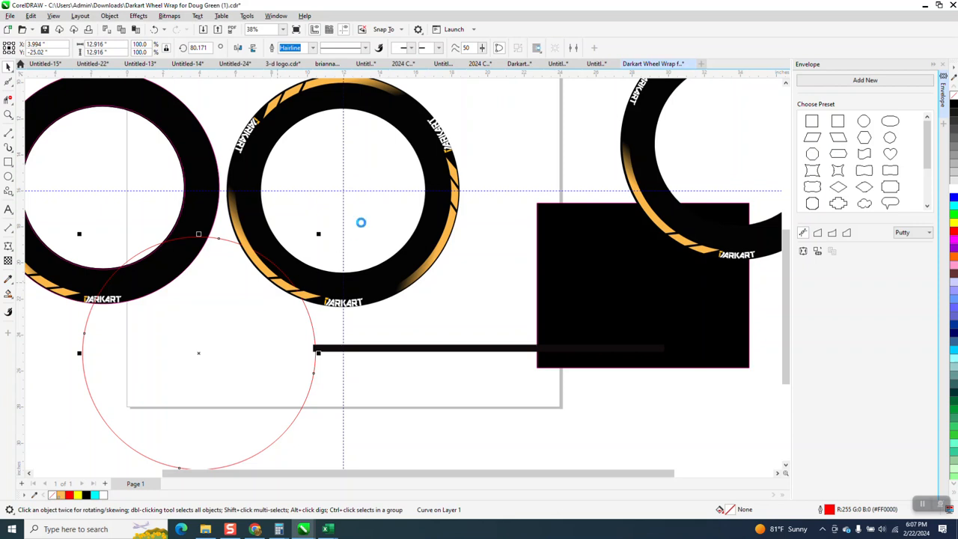
Set the nudge distance to 2 inches with nothing selected.
{"action": "left_click", "coordinate": [419, 146]}
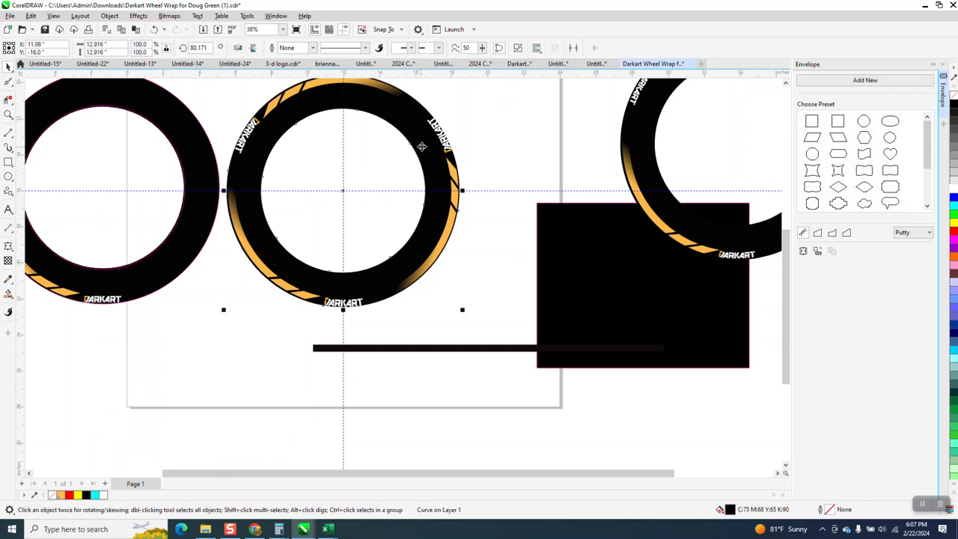
{"action": "left_click", "coordinate": [452, 102]}
{"action": "left_click_drag", "start_coordinate": [348, 48], "coordinate": [277, 71]}
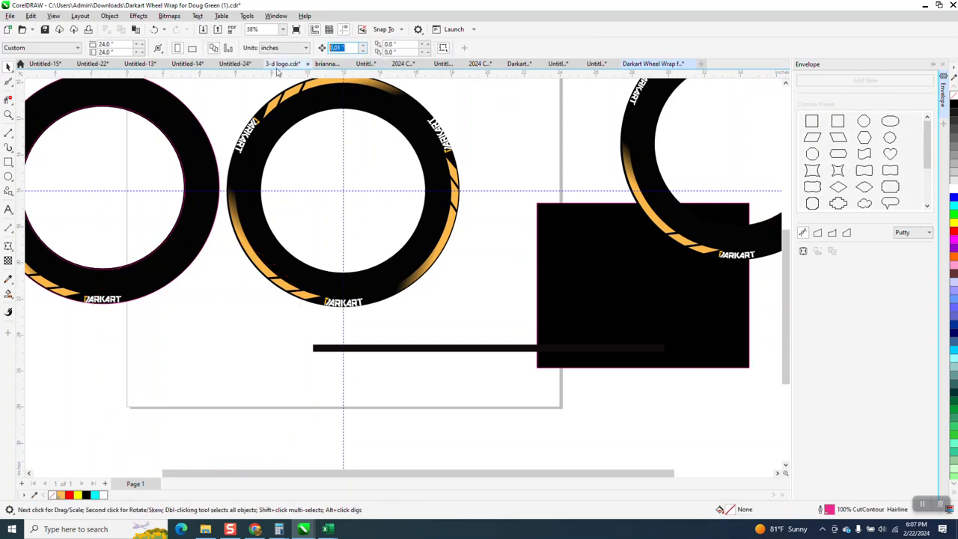
{"action": "type", "text": "2"}
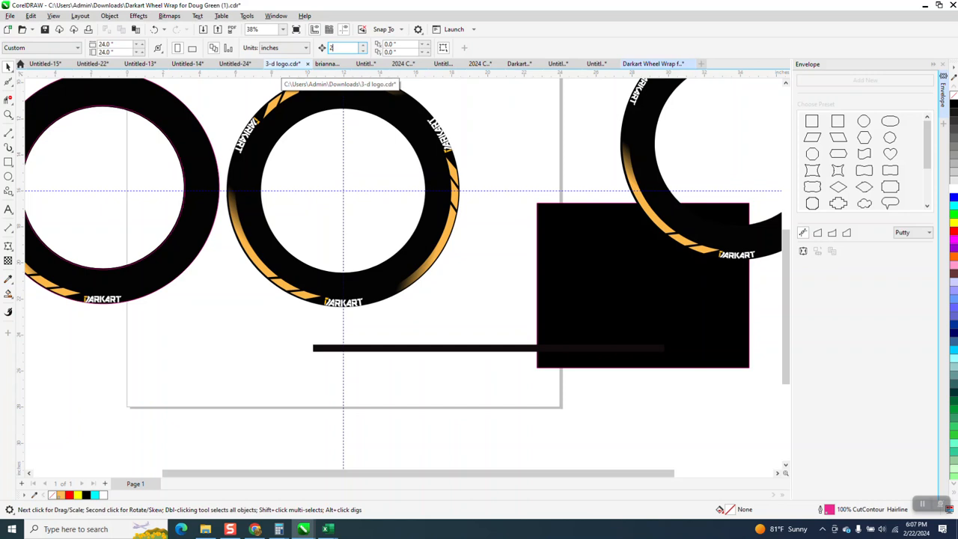
Nudge the black ring straight down 14 inches so it clears the rotated stripes and lettering.
{"action": "left_click", "coordinate": [412, 125]}
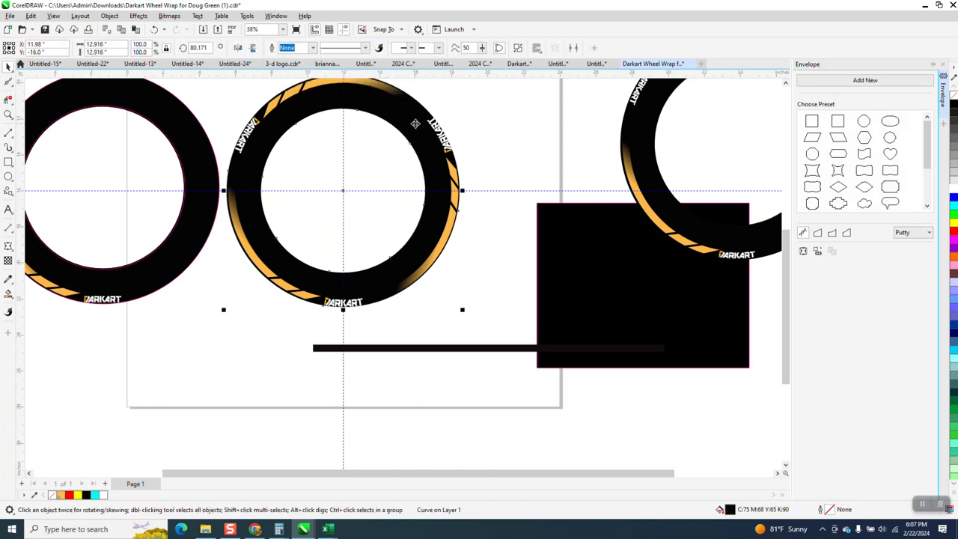
{"action": "key", "text": "Down"}
{"action": "key", "text": "Down"}
{"action": "key", "text": "Down"}
{"action": "key", "text": "Down"}
{"action": "key", "text": "Down"}
{"action": "key", "text": "Down"}
{"action": "key", "text": "Down"}
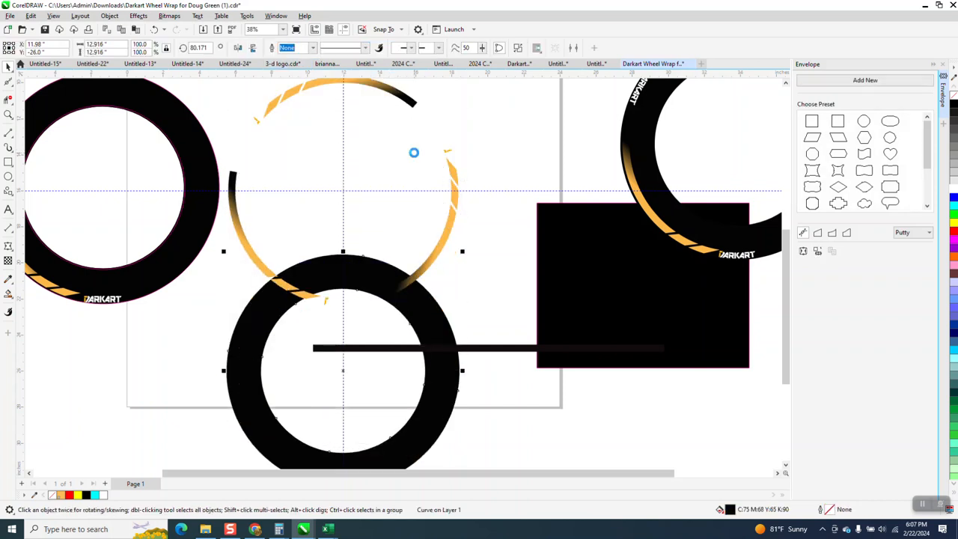
{"action": "scroll", "coordinate": [247, 127], "scroll_direction": "down", "scroll_amount": 2}
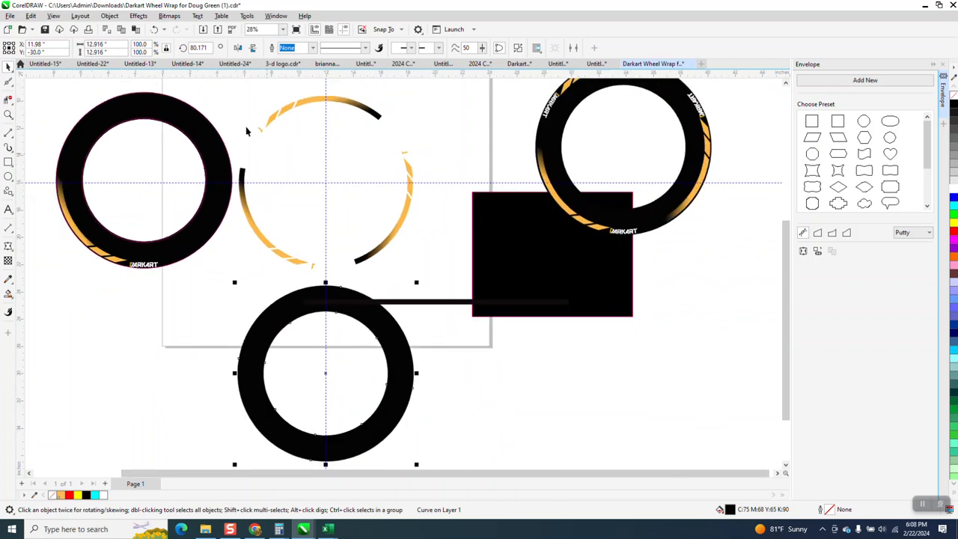
Group the rotated stripes and DARKART lettering, and center the black ring on the page behind them.
{"action": "left_click_drag", "start_coordinate": [221, 91], "coordinate": [447, 284]}
{"action": "key", "text": "ctrl+g"}
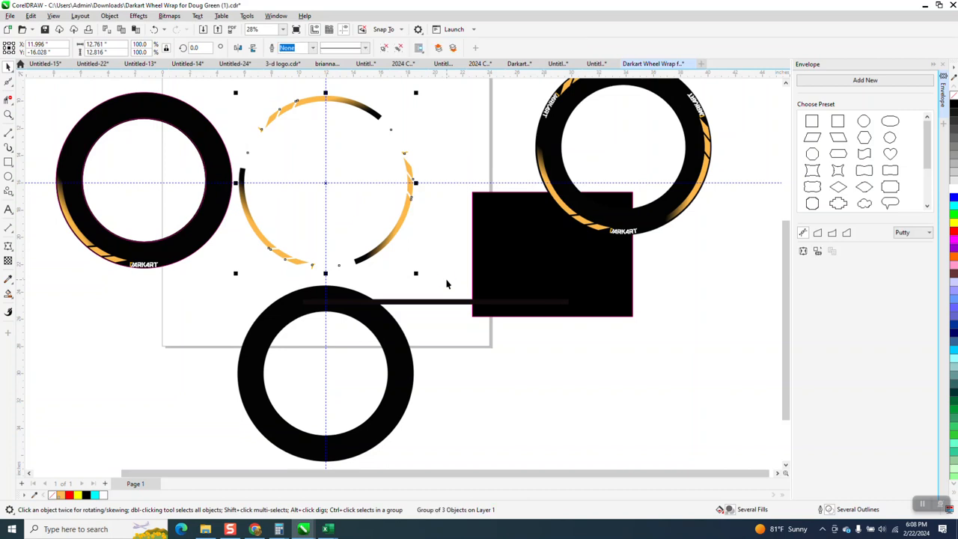
{"action": "left_click", "coordinate": [402, 347]}
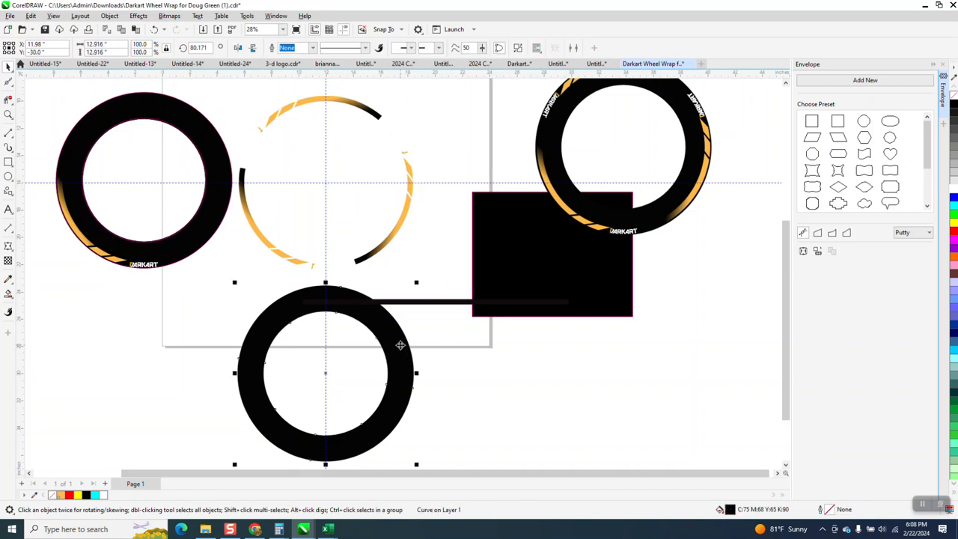
{"action": "key", "text": "p"}
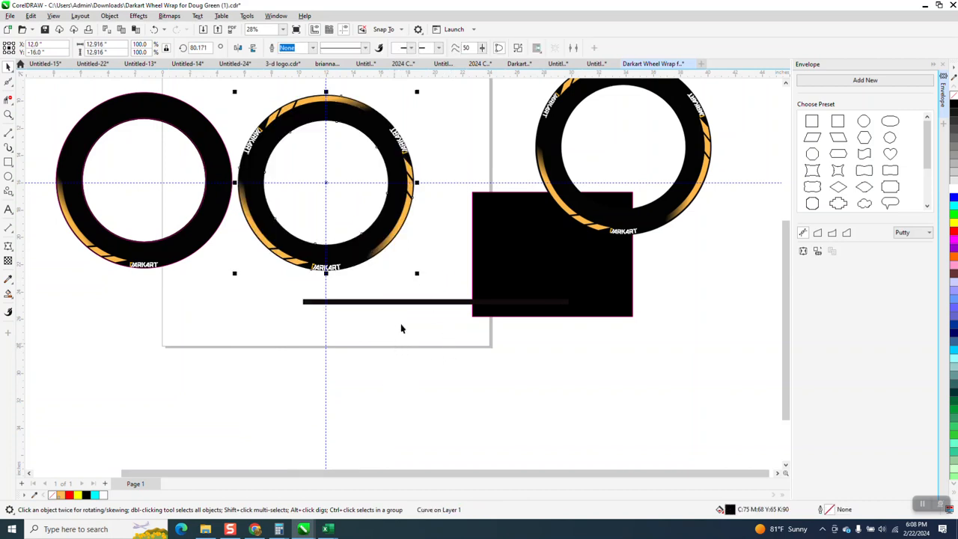
{"action": "left_click", "coordinate": [431, 241]}
Examine how the DARKART lettering and stripes sit along the outer edge around the assembled center ring.
{"action": "left_click", "coordinate": [8, 115]}
{"action": "left_click_drag", "start_coordinate": [212, 139], "coordinate": [375, 295]}
{"action": "left_click_drag", "start_coordinate": [434, 373], "coordinate": [522, 418]}
{"action": "right_click", "coordinate": [387, 364]}
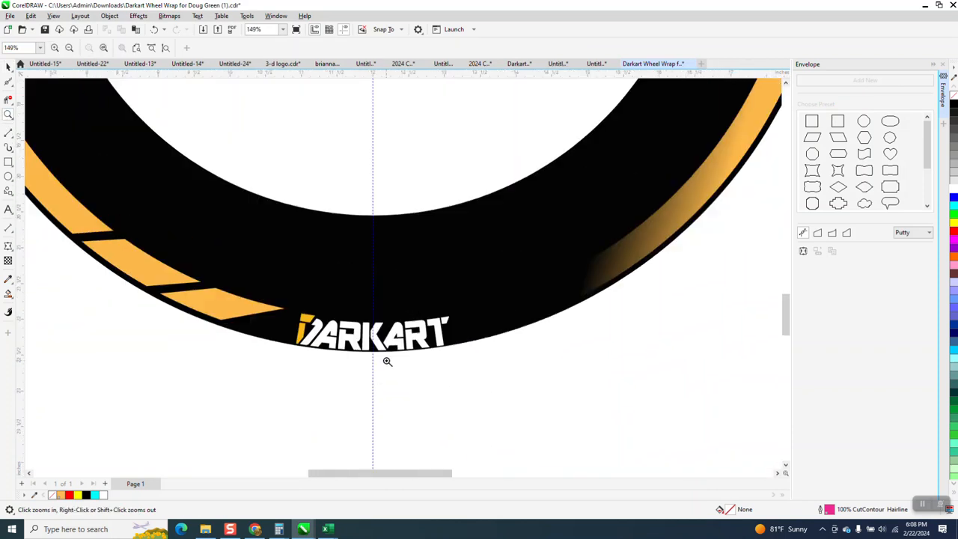
{"action": "scroll", "coordinate": [383, 361], "scroll_direction": "down", "scroll_amount": 3}
{"action": "left_click_drag", "start_coordinate": [480, 132], "coordinate": [538, 182]}
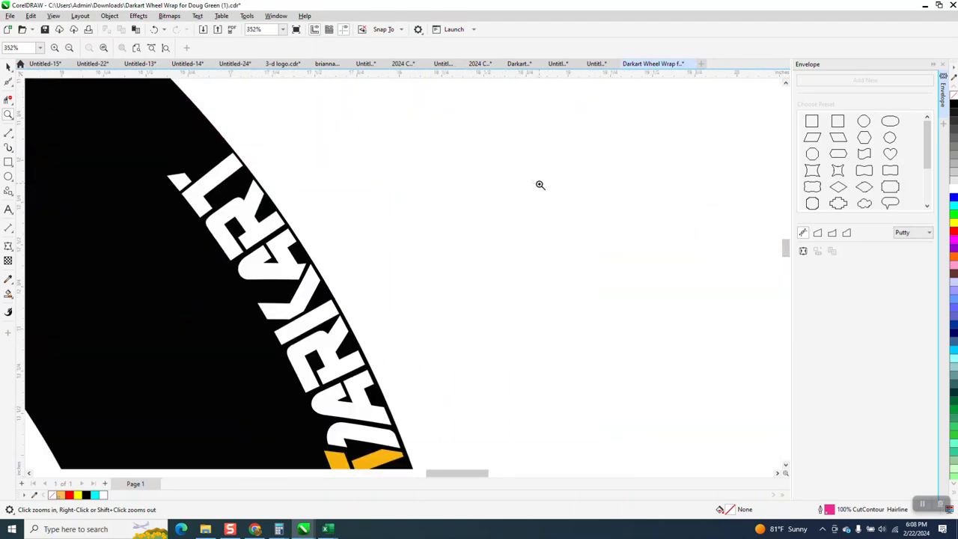
{"action": "scroll", "coordinate": [533, 183], "scroll_direction": "down", "scroll_amount": 5}
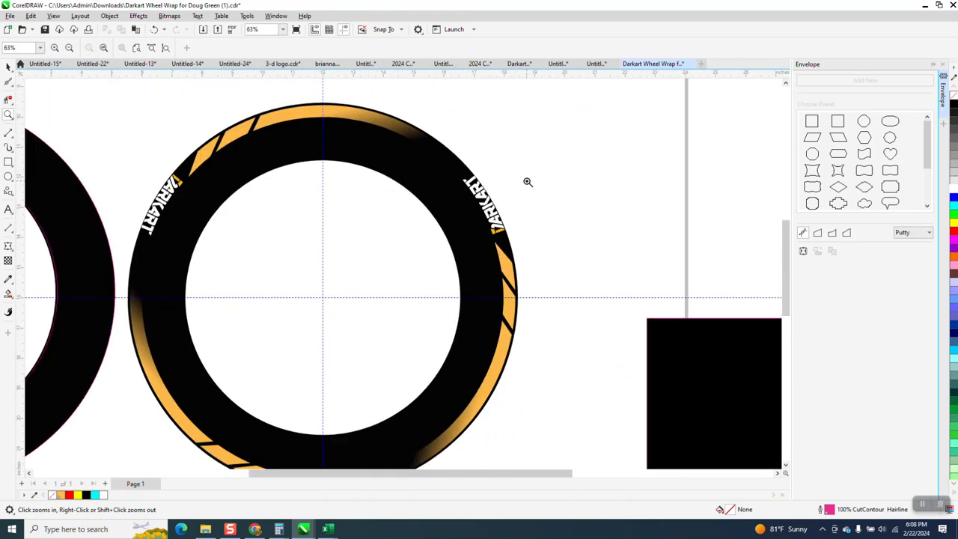
{"action": "scroll", "coordinate": [528, 182], "scroll_direction": "down", "scroll_amount": 1}
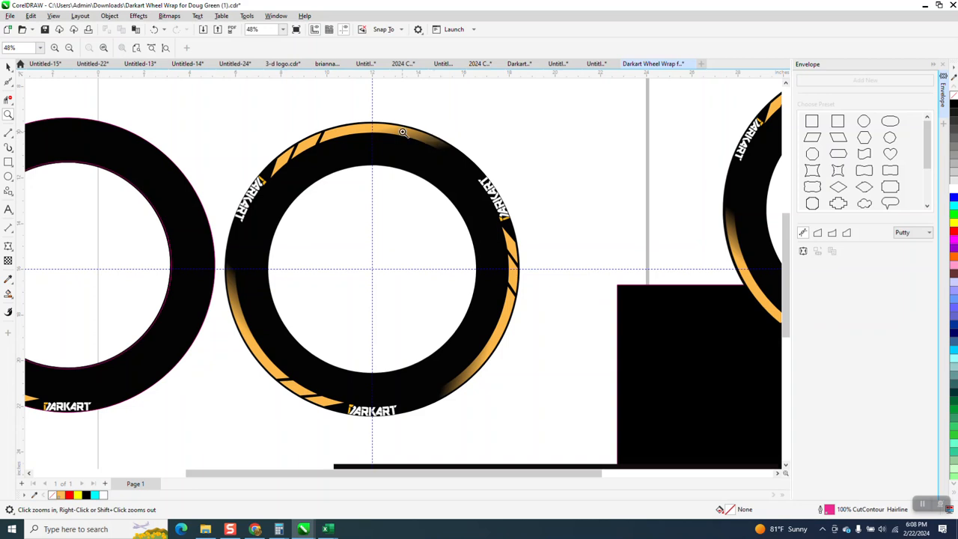
{"action": "scroll", "coordinate": [421, 141], "scroll_direction": "down", "scroll_amount": 1}
Select the loose gradient arc beside the left ring, and examine how the matching orange stripe fades into the center ring.
{"action": "left_click", "coordinate": [8, 67]}
{"action": "left_click", "coordinate": [90, 330]}
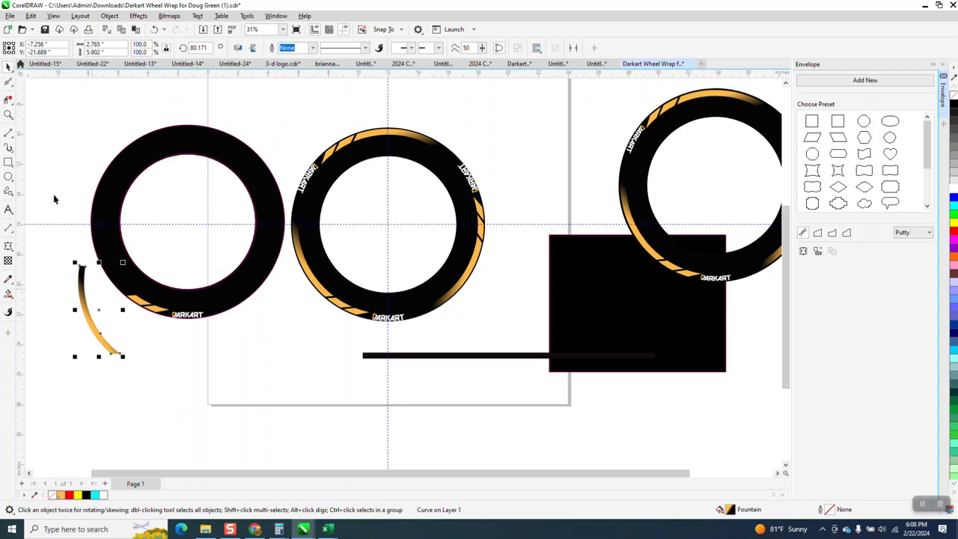
{"action": "left_click", "coordinate": [8, 114]}
{"action": "left_click_drag", "start_coordinate": [285, 209], "coordinate": [343, 263]}
{"action": "right_click", "coordinate": [265, 222]}
{"action": "right_click", "coordinate": [265, 222]}
{"action": "right_click", "coordinate": [264, 222]}
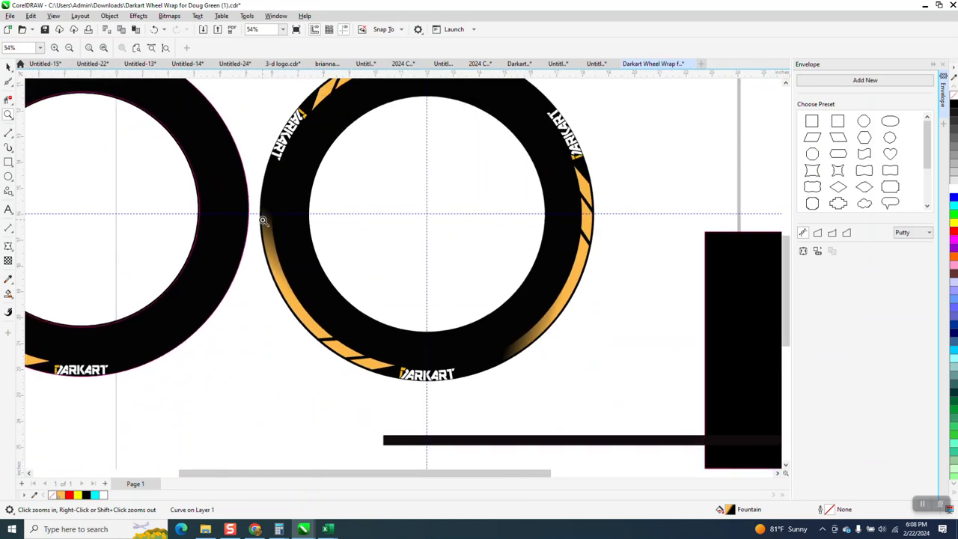
{"action": "right_click", "coordinate": [264, 222]}
{"action": "left_click", "coordinate": [8, 66]}
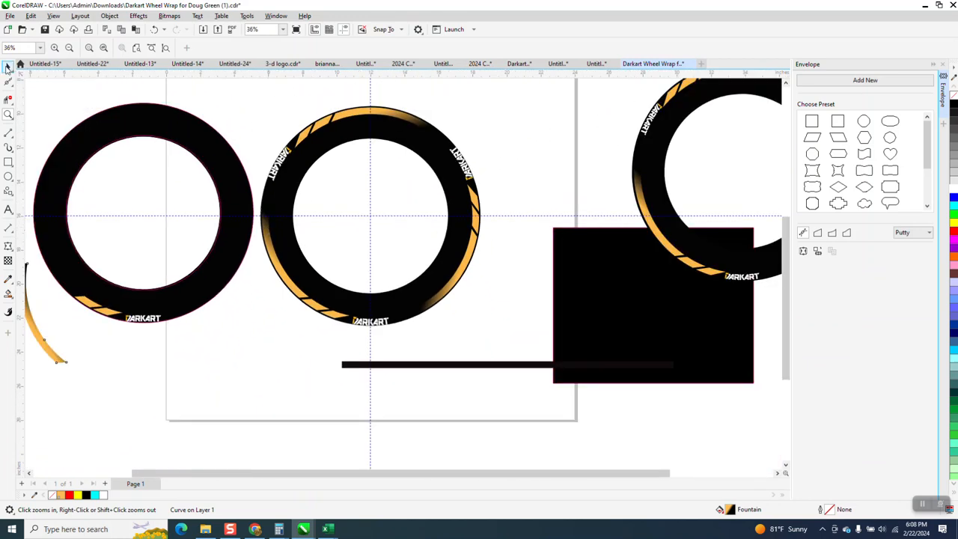
{"action": "key", "text": "space"}
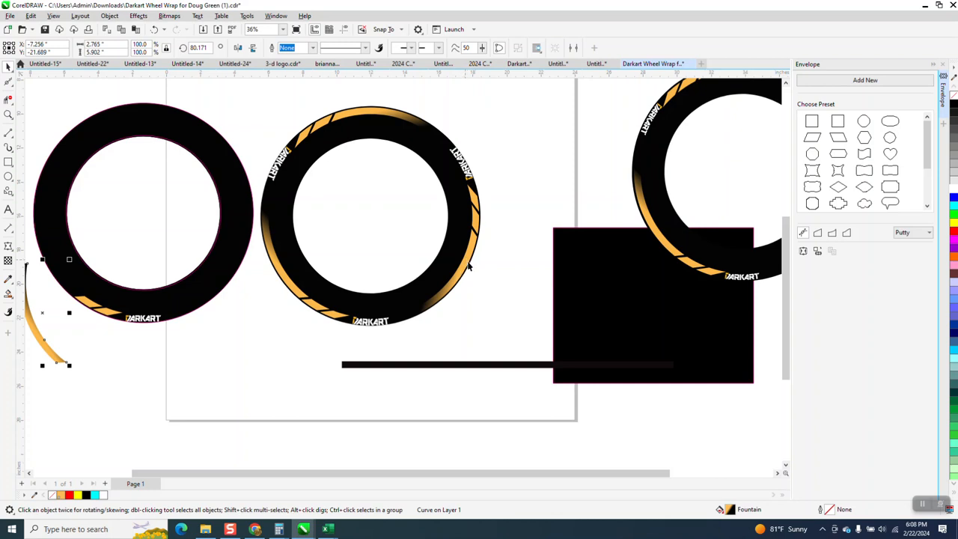
Delete the large black rectangle overlapping the reference ring.
{"action": "scroll", "coordinate": [465, 264], "scroll_direction": "down", "scroll_amount": 3}
{"action": "left_click", "coordinate": [551, 277]}
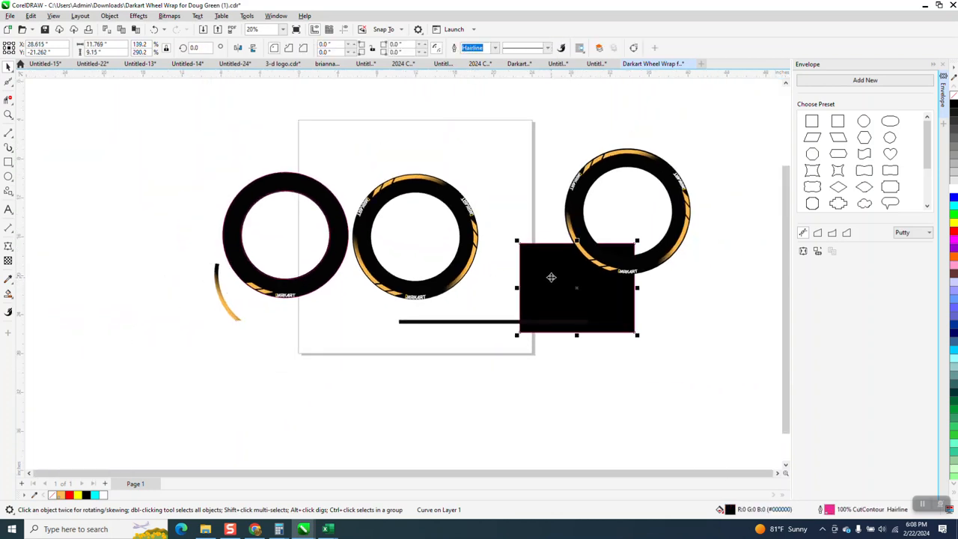
{"action": "key", "text": "Delete"}
Close the Envelope docker to enlarge the drawing area around the assembled wheel wrap.
{"action": "left_click", "coordinate": [8, 114]}
{"action": "left_click_drag", "start_coordinate": [349, 168], "coordinate": [498, 307]}
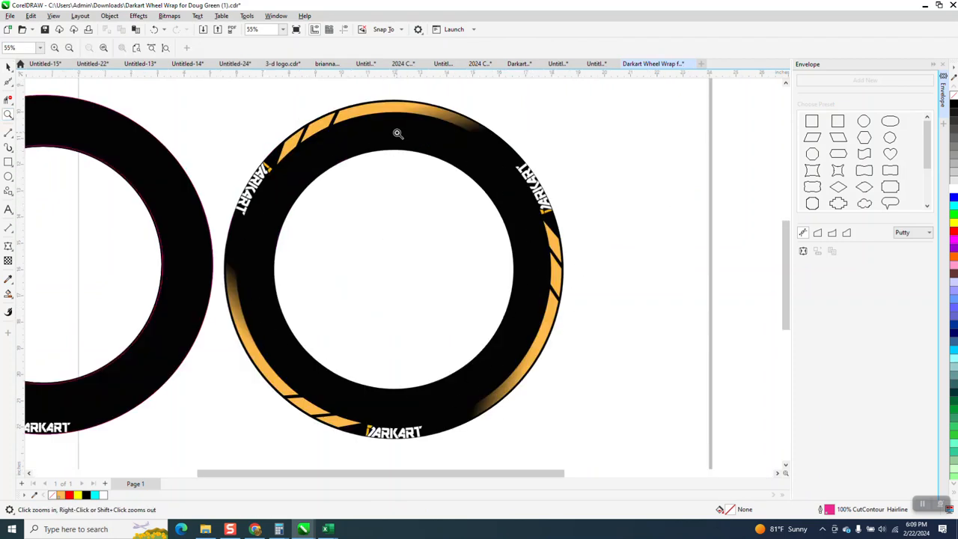
{"action": "scroll", "coordinate": [486, 386], "scroll_direction": "down", "scroll_amount": 1}
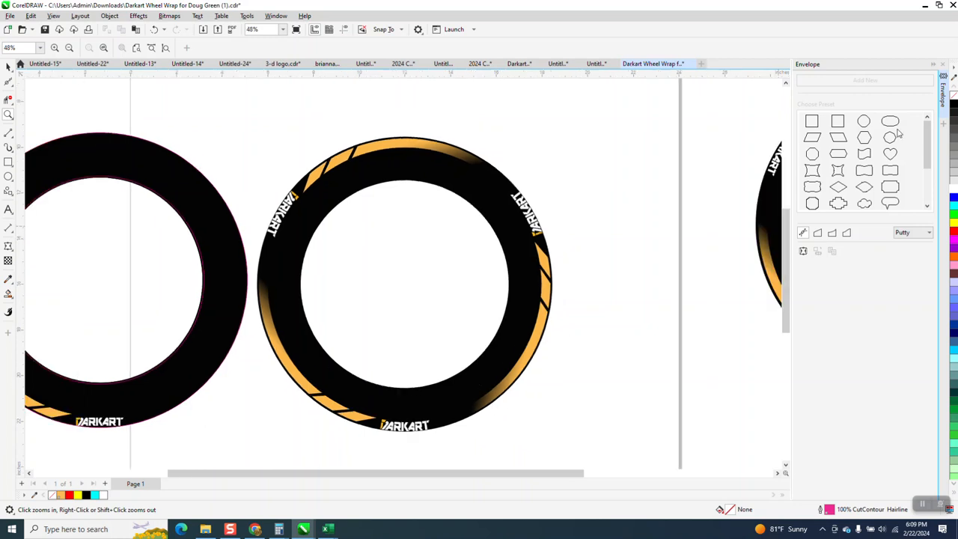
{"action": "left_click", "coordinate": [943, 64]}
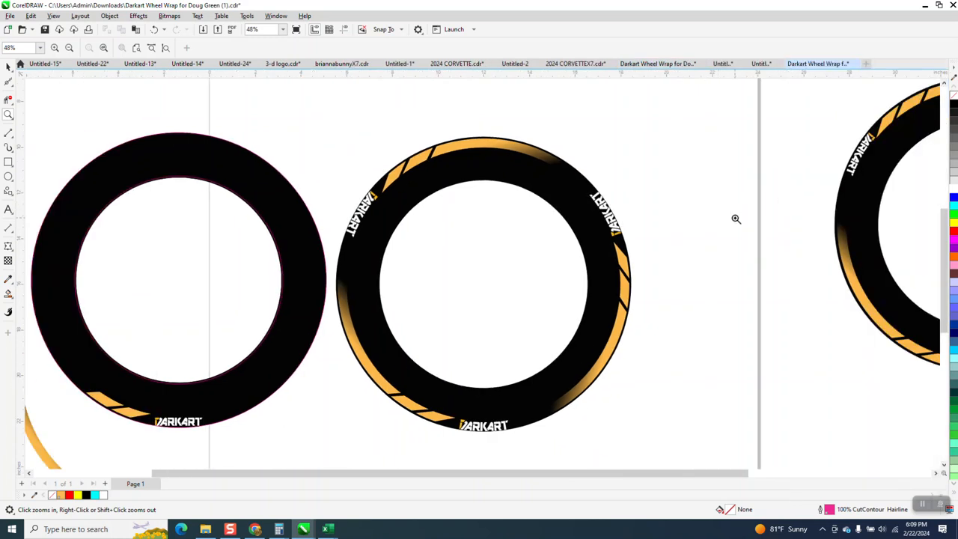